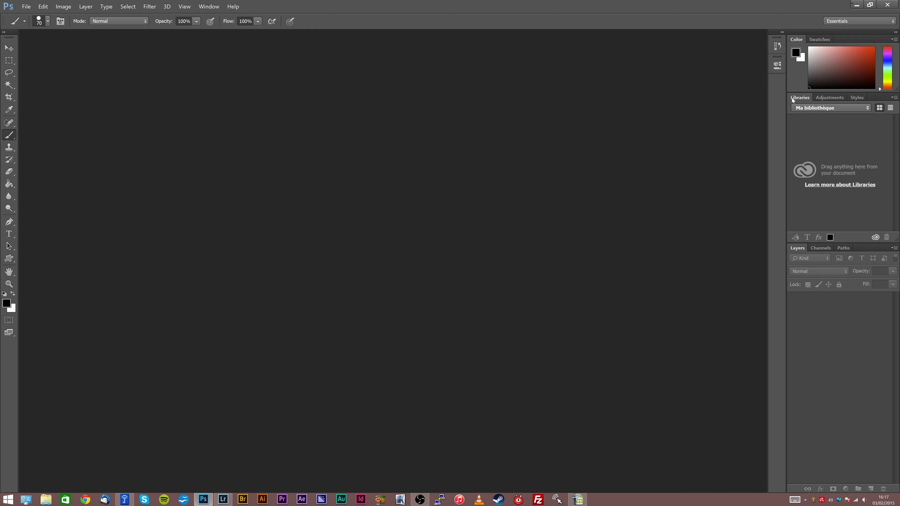
Step: Detach the Libraries and Styles panels from the dock and leave both floating over the workspace
left_click_drag(795, 100, 576, 90)
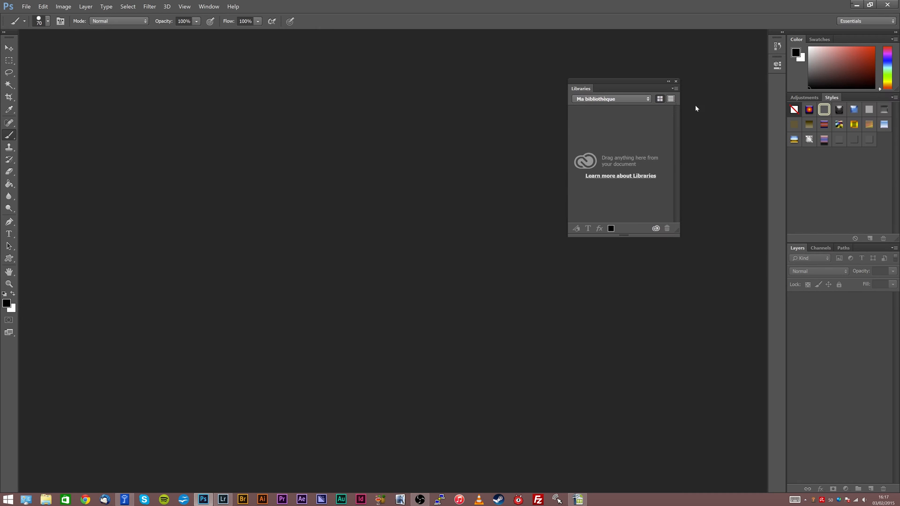
left_click_drag(831, 97, 464, 75)
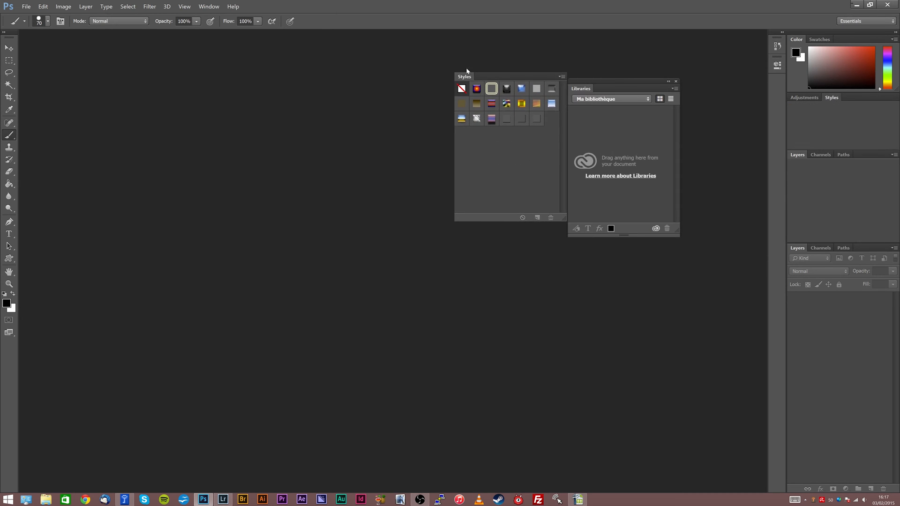
left_click_drag(611, 79, 653, 59)
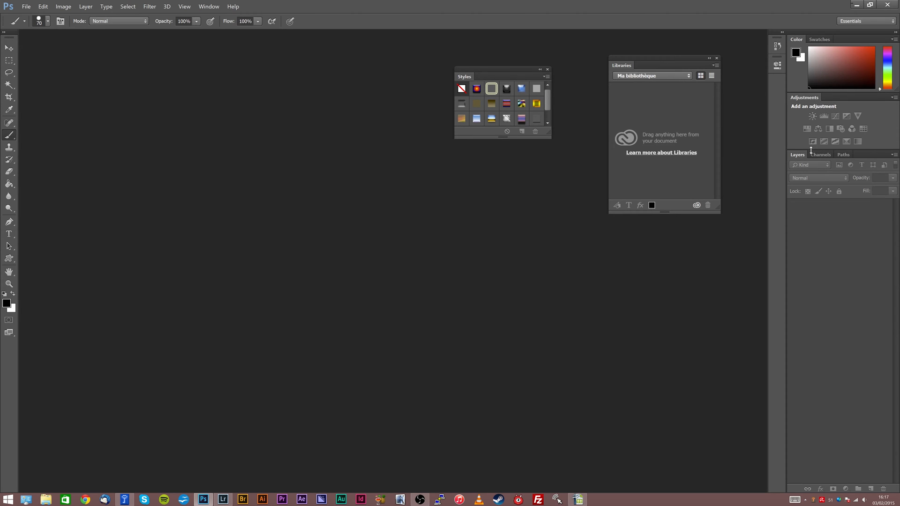
Step: Resize the docked panels so the Color panel is slightly taller, and shorten the floating Libraries panel
left_click_drag(811, 150, 813, 208)
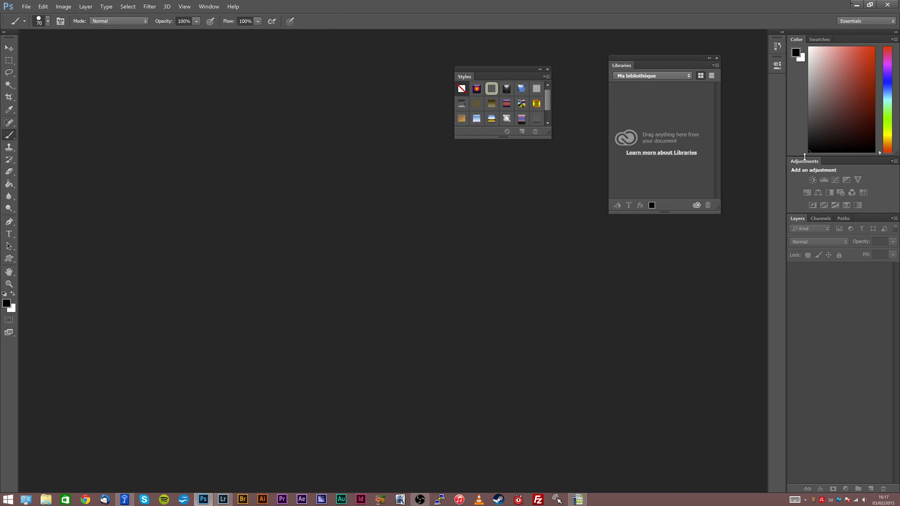
left_click_drag(807, 158, 811, 96)
mouse_move(817, 155)
left_mouse_down()
mouse_move(815, 142)
mouse_move(820, 174)
mouse_move(820, 163)
left_mouse_up()
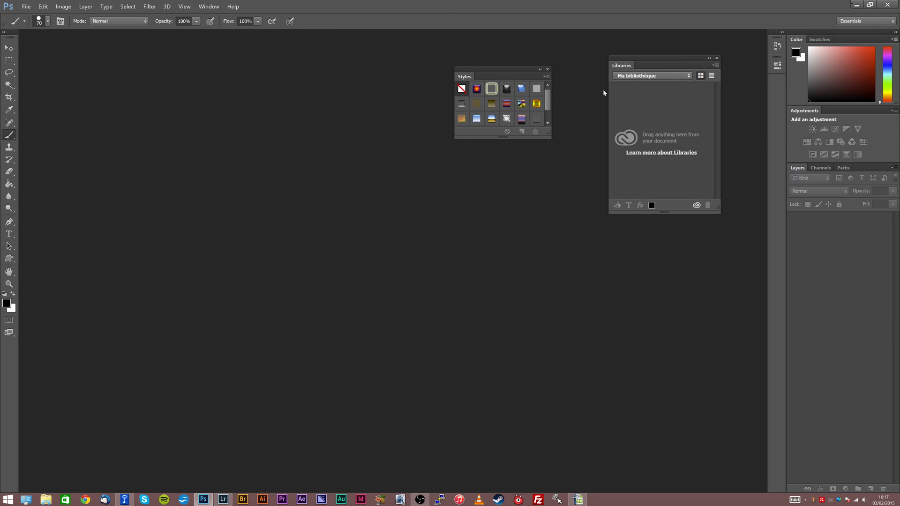
left_click_drag(666, 213, 677, 187)
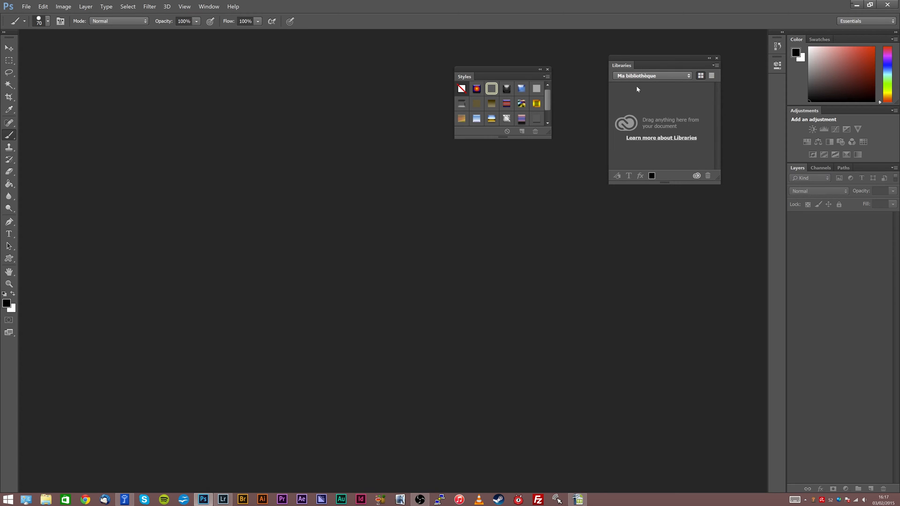
Step: Dock the floating Libraries panel between the Adjustments and Layers panels
left_click_drag(628, 70, 678, 102)
left_click(807, 111)
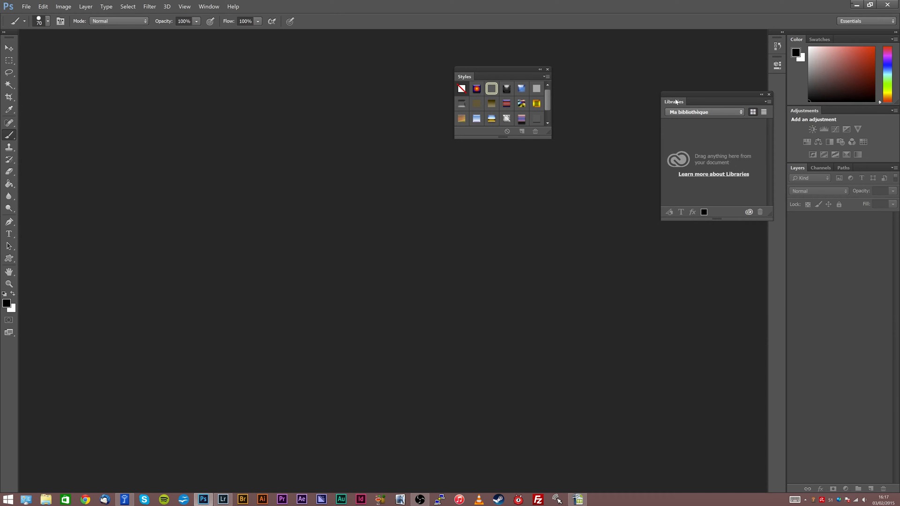
left_click_drag(679, 103, 841, 162)
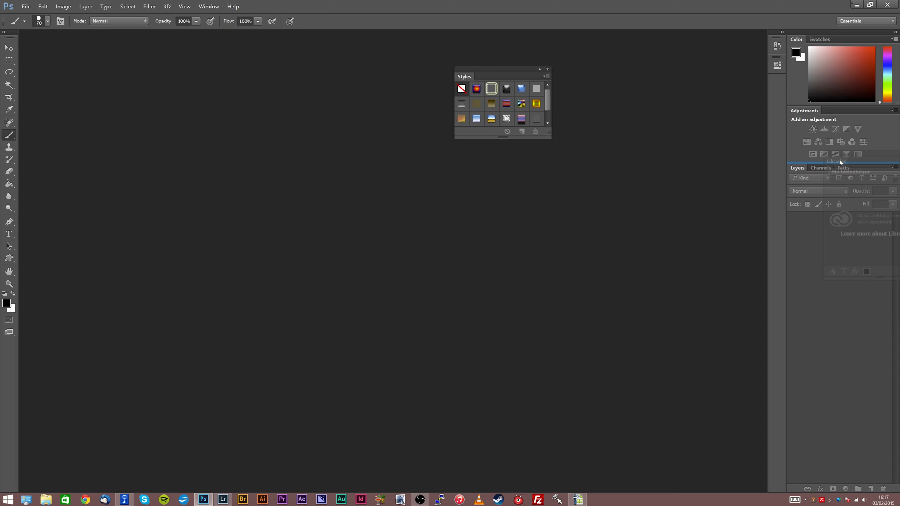
left_click_drag(841, 163, 840, 163)
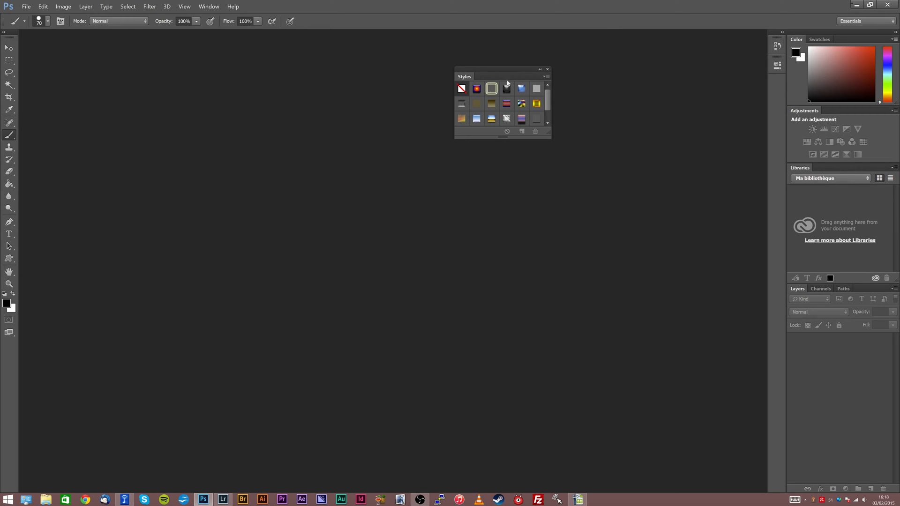
Step: Dock the Styles panel below Properties in the collapsed icon column, and briefly open the History panel
left_click_drag(462, 77, 778, 78)
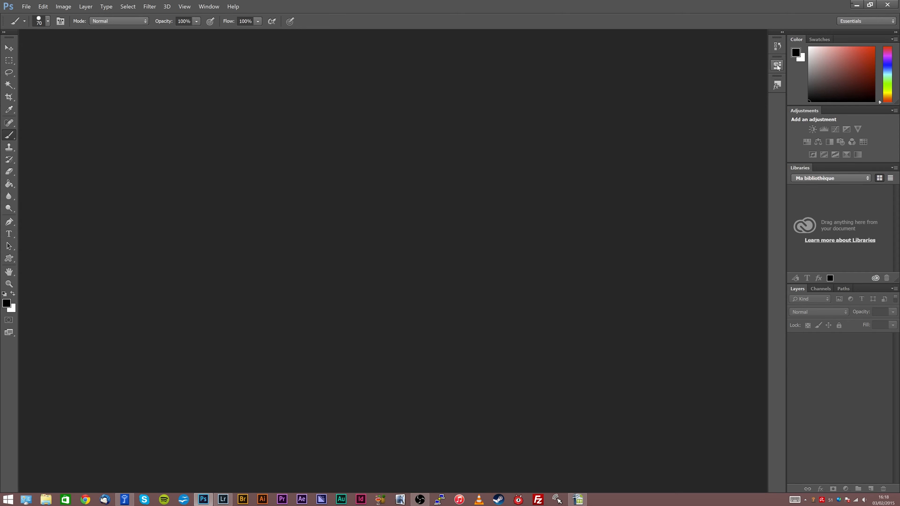
left_click(776, 48)
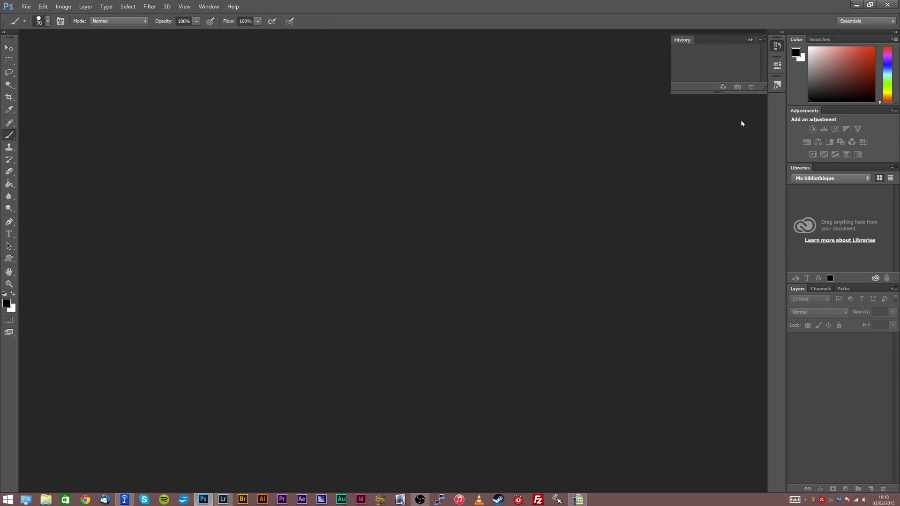
left_click(775, 51)
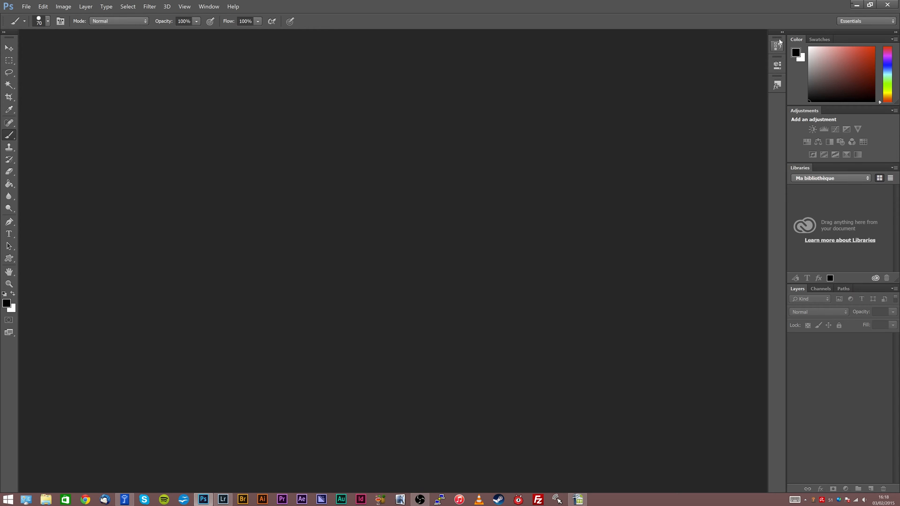
Step: Expand the column holding History, Properties and Styles, narrow it, and collapse it back to icons
left_click(783, 33)
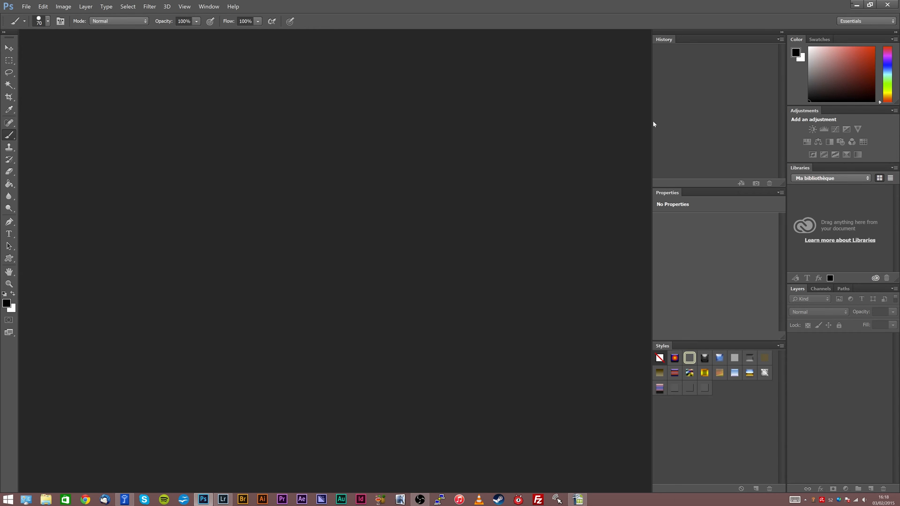
left_click_drag(653, 120, 682, 127)
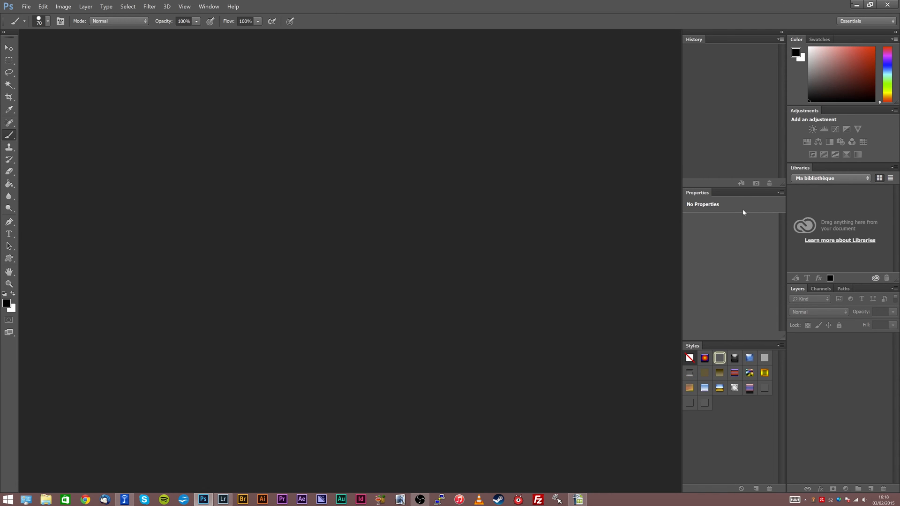
left_click(782, 32)
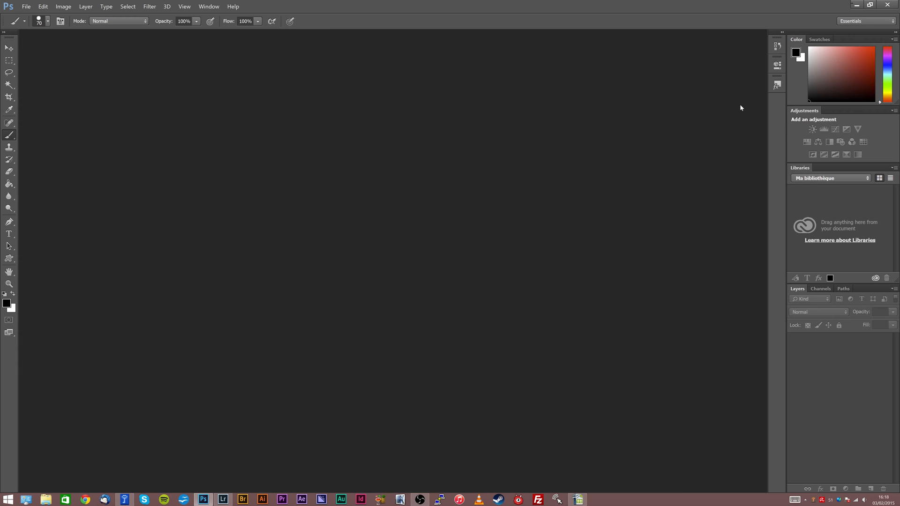
Step: Open the History panel and create a new 2560 × 1600 pixel document at 72 pixels/inch with a white background
left_click(777, 45)
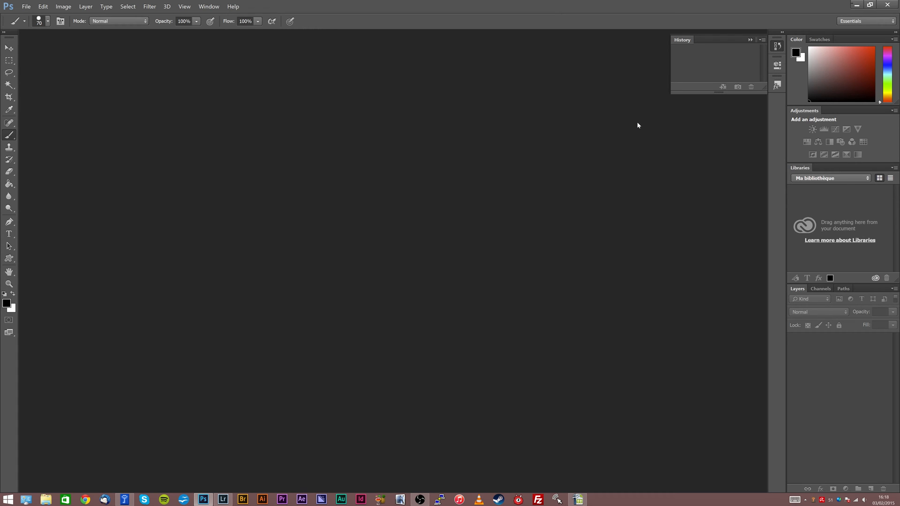
key("ctrl+n")
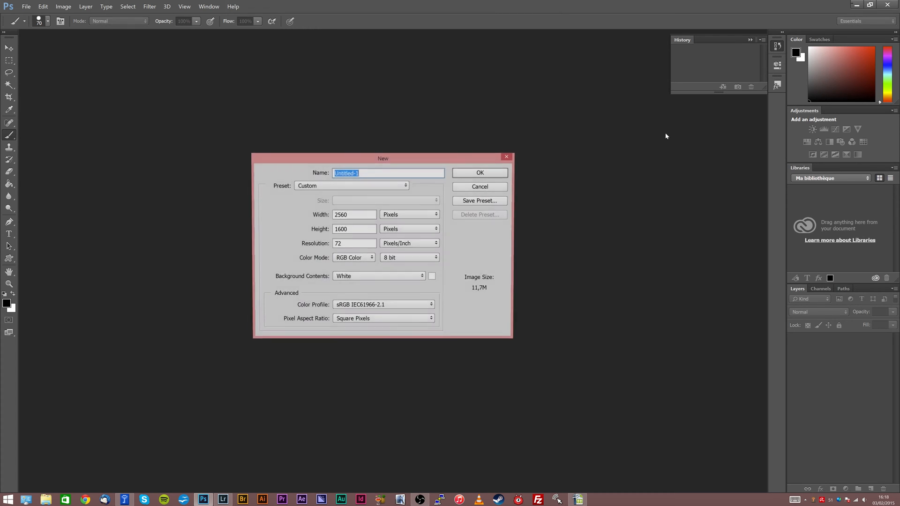
key("Return")
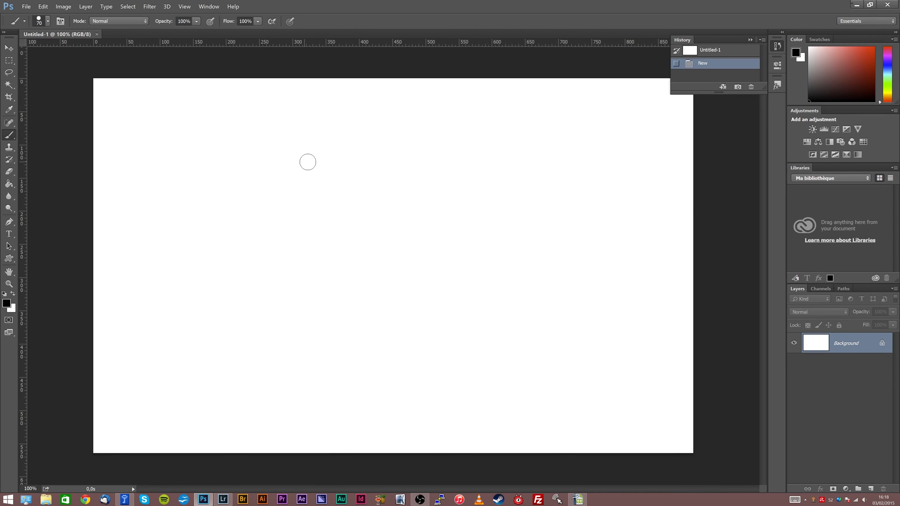
Step: Paint three long horizontal black brush strokes across the upper half of the canvas and lengthen the History panel
left_click_drag(224, 149, 494, 148)
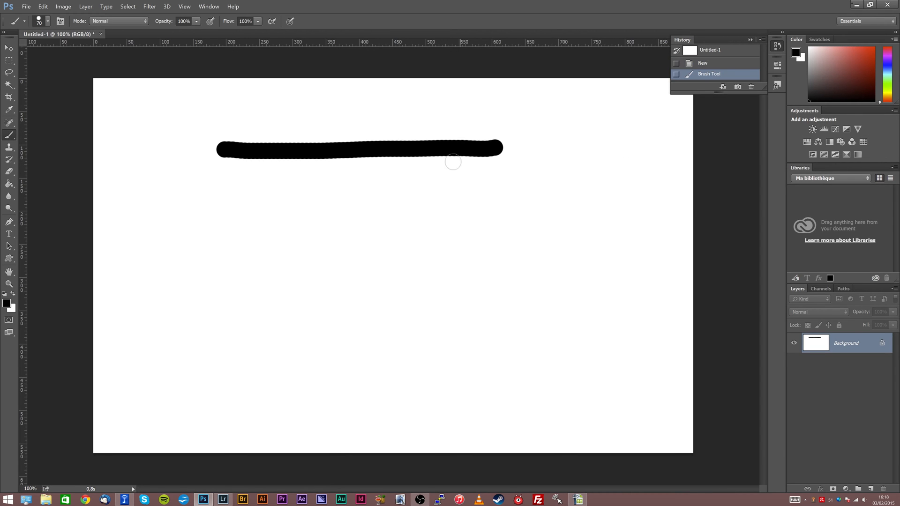
left_click_drag(223, 193, 509, 178)
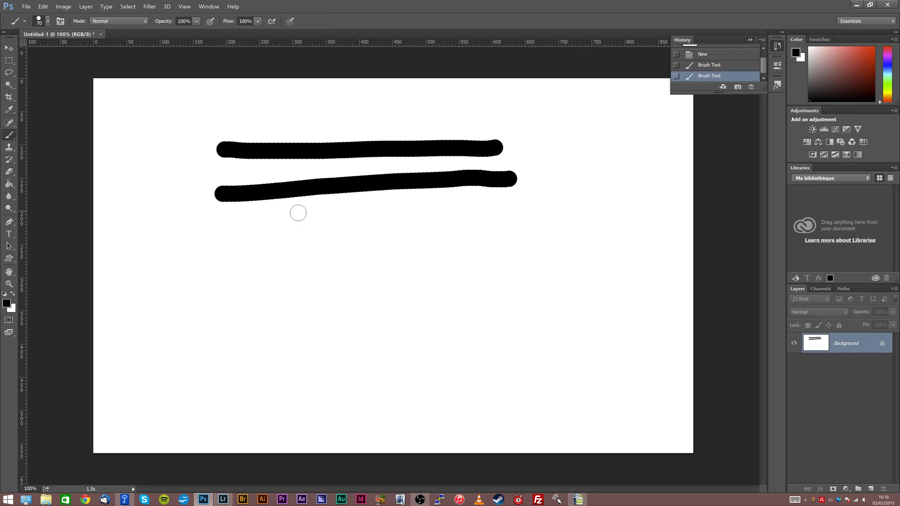
left_click_drag(228, 229, 526, 227)
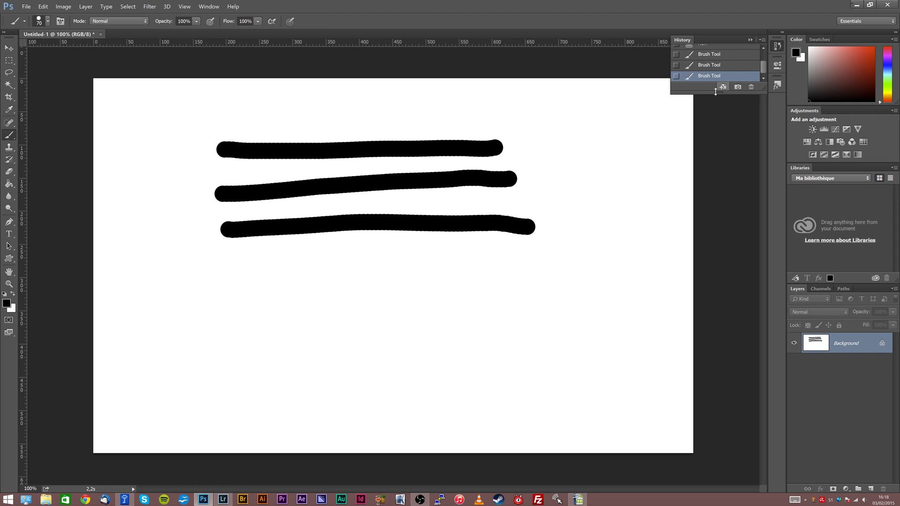
left_click_drag(708, 93, 709, 130)
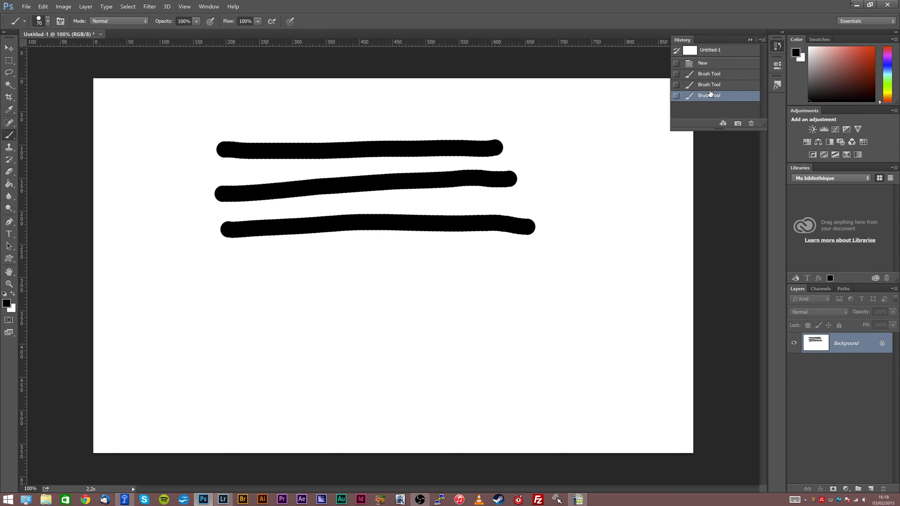
Step: Revert to the first brush stroke through the history states, and return state by state to the third stroke
left_click(705, 84)
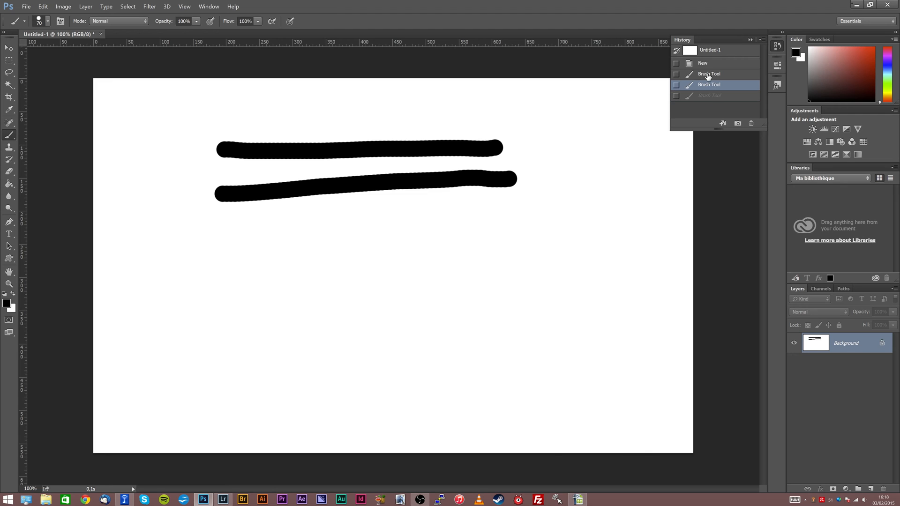
left_click(706, 73)
left_click(708, 84)
left_click(709, 95)
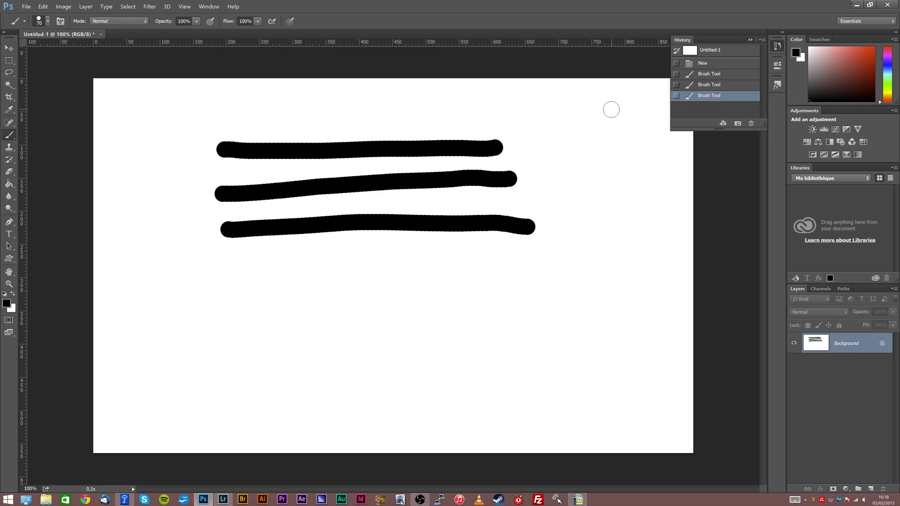
Step: Undo the last two brush strokes and redo both of them
key("ctrl+alt+z")
key("ctrl+alt+z")
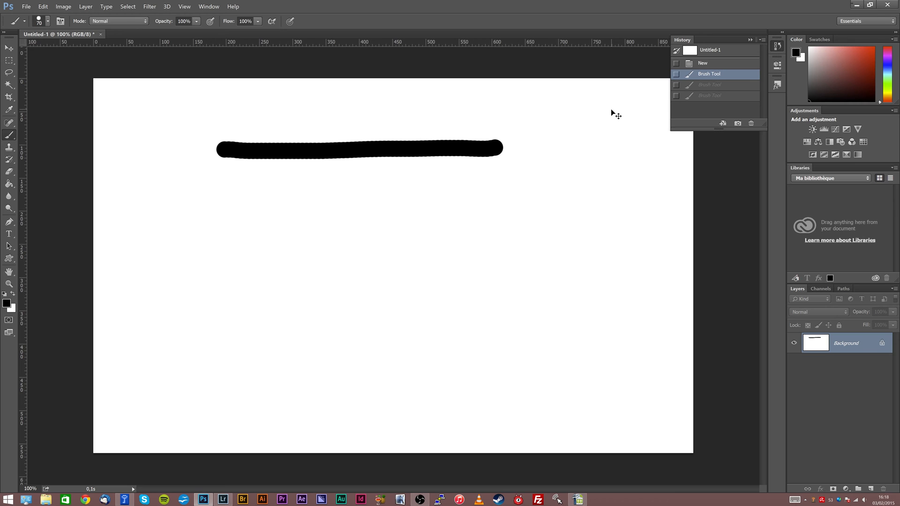
key("ctrl+shift+z")
key("ctrl+shift+z")
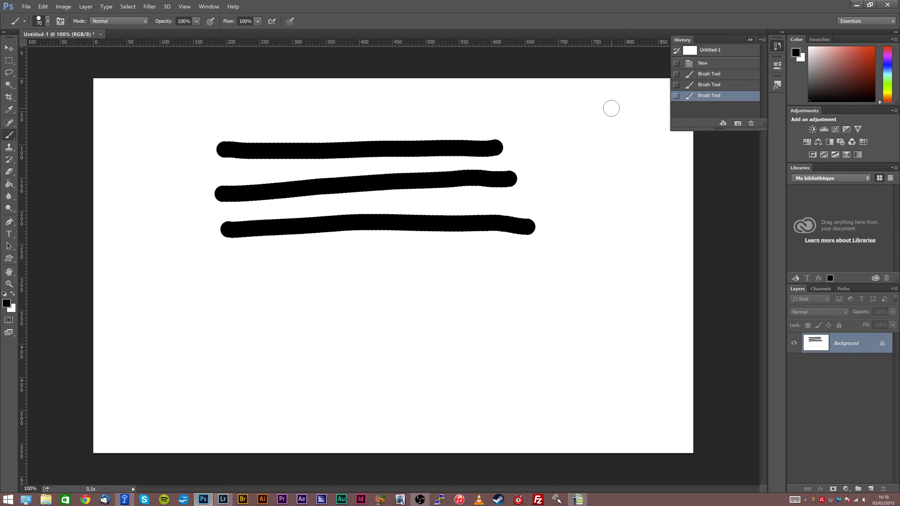
Step: Check the History States setting in the Performance preferences and accept the preferences
key("i")
key("ctrl+k")
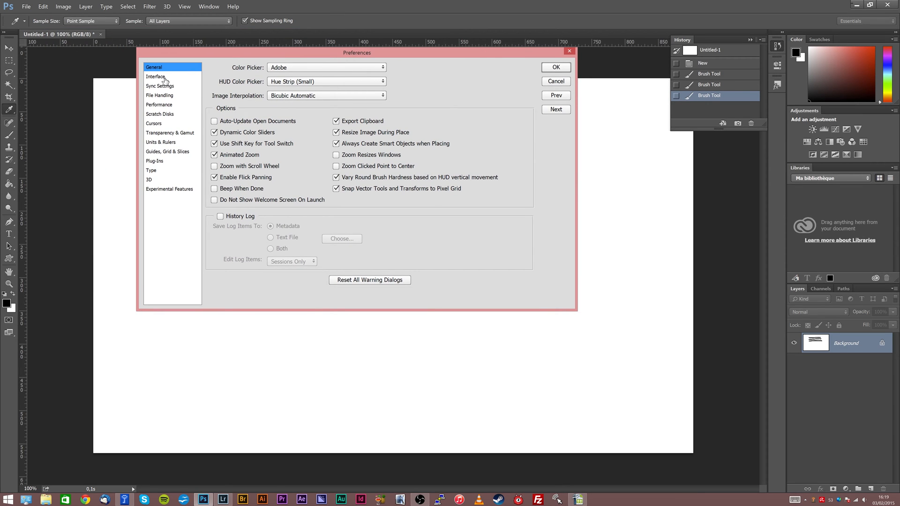
left_click(163, 106)
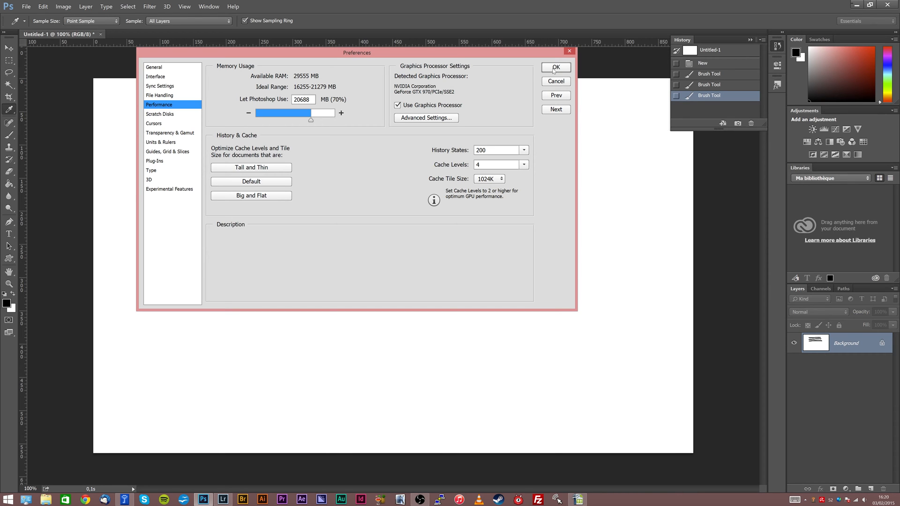
left_click(555, 67)
Step: Paint a stack of short, partly overlapping black brush strokes down the middle of the canvas
key("b")
mouse_move(309, 130)
left_mouse_down()
mouse_move(411, 122)
mouse_move(439, 162)
left_mouse_up()
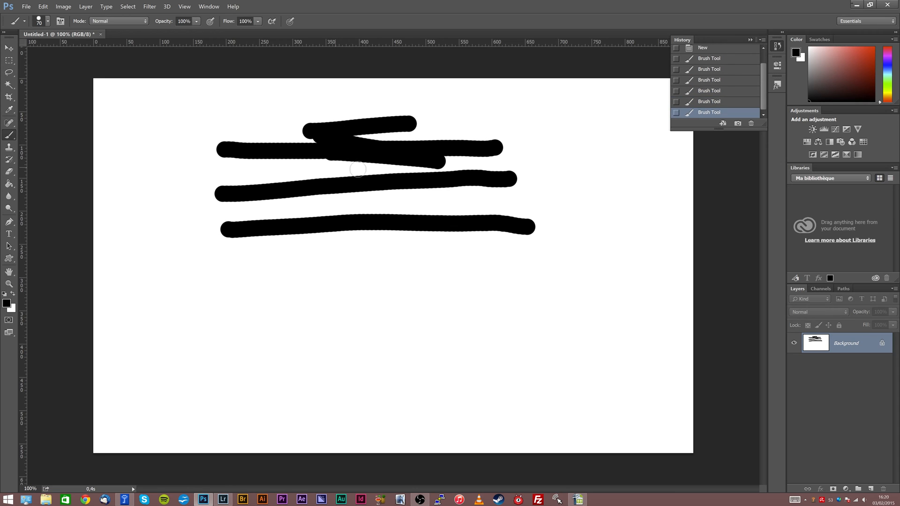
left_click_drag(335, 167, 438, 162)
left_click_drag(349, 197, 438, 204)
left_click_drag(356, 236, 475, 247)
left_click_drag(373, 265, 473, 275)
left_click_drag(370, 290, 474, 299)
left_click_drag(394, 309, 488, 318)
left_click_drag(389, 335, 487, 348)
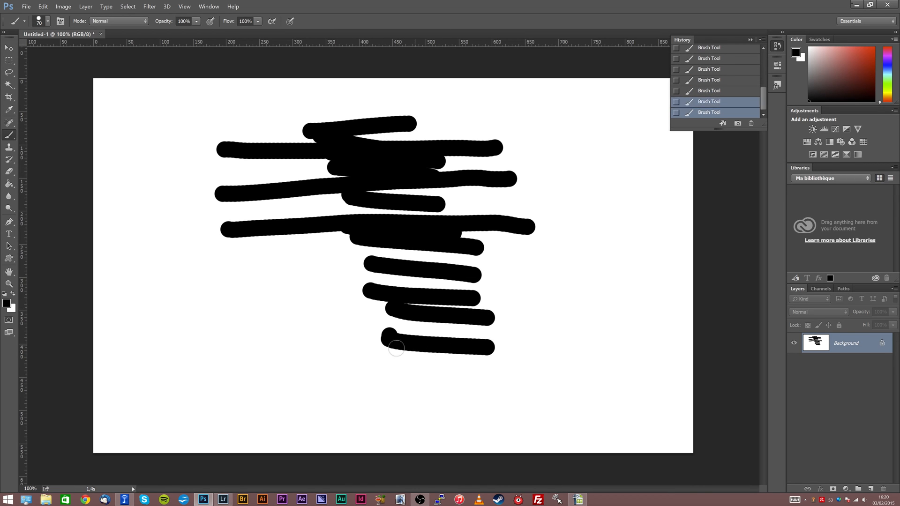
left_click_drag(389, 350, 492, 356)
mouse_move(429, 367)
left_mouse_down()
mouse_move(512, 371)
mouse_move(539, 392)
left_mouse_up()
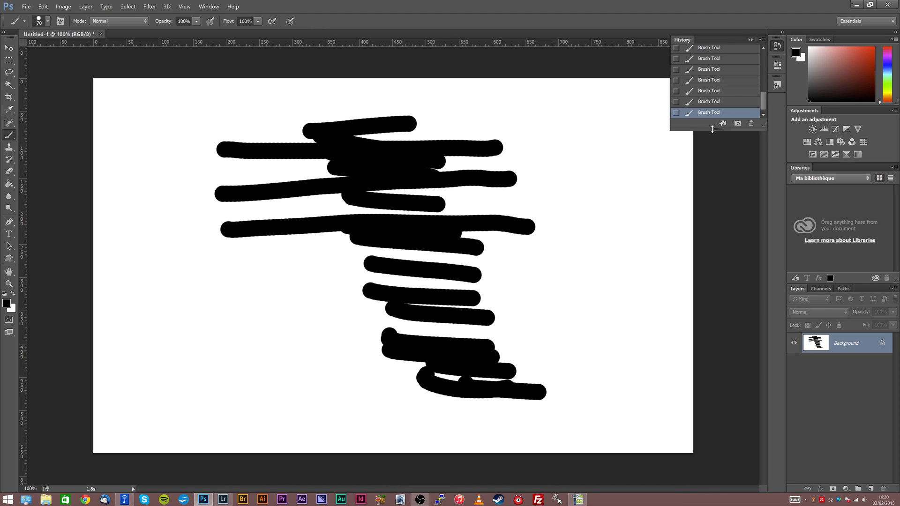
Step: Lengthen the History panel and step back through its states, undoing the lowest brush strokes on the canvas
left_click_drag(712, 129, 712, 174)
scroll(740, 93, "up", 5)
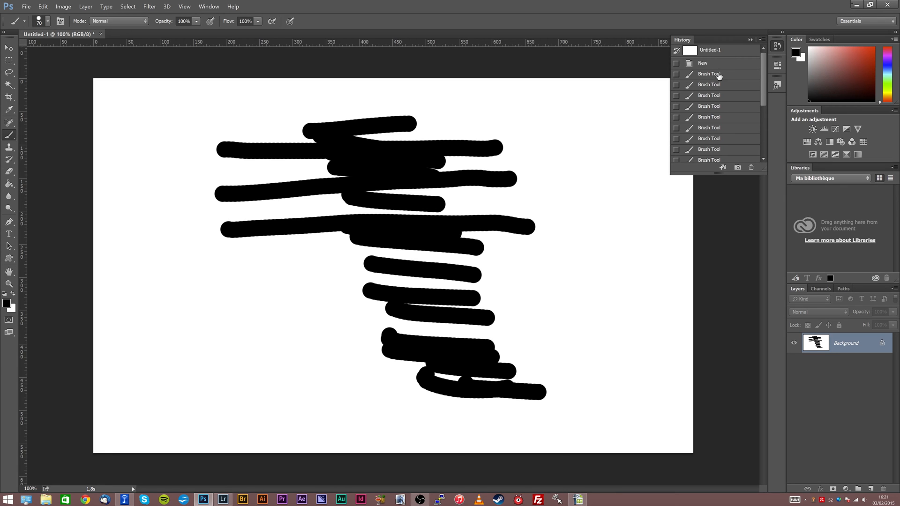
key("ctrl+alt+z")
key("ctrl+alt+z")
key("ctrl+alt+z")
key("ctrl+alt+z")
key("ctrl+alt+z")
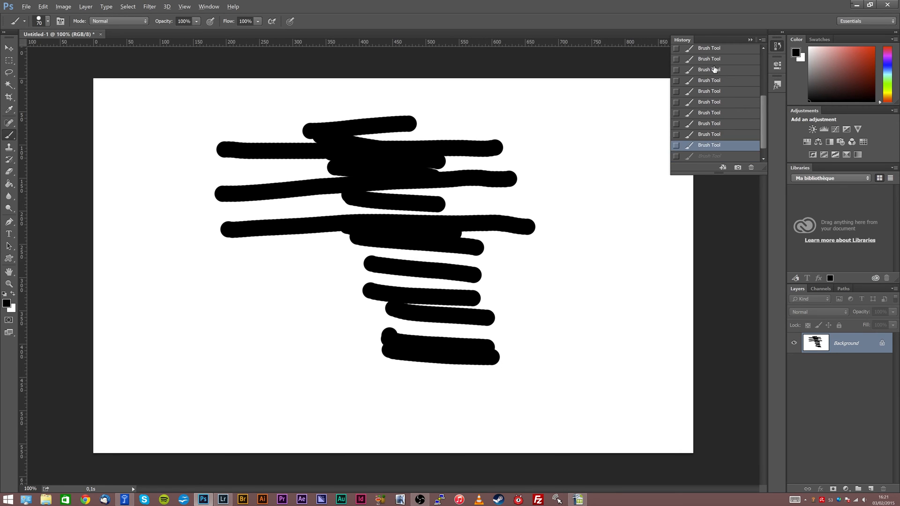
key("ctrl+shift+z")
key("ctrl+shift+z")
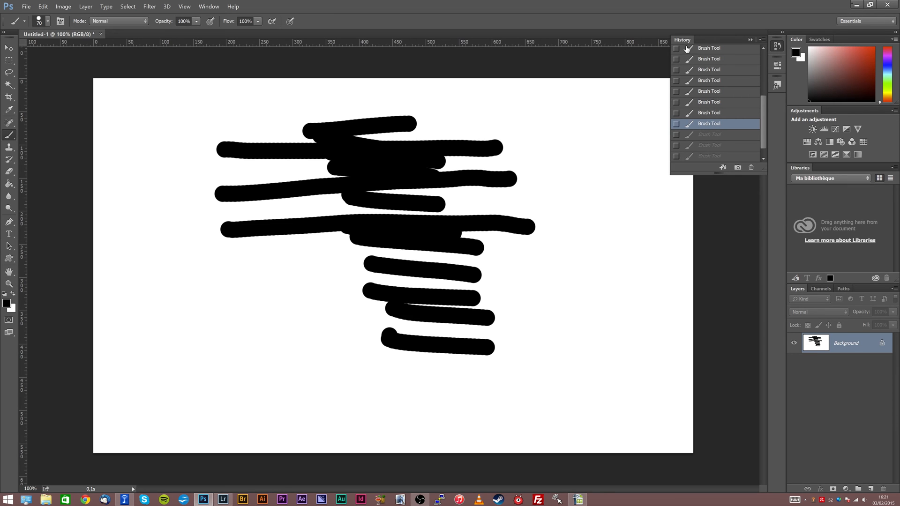
Step: Dock the History panel between the Color and Adjustments panels
left_click_drag(688, 41, 815, 105)
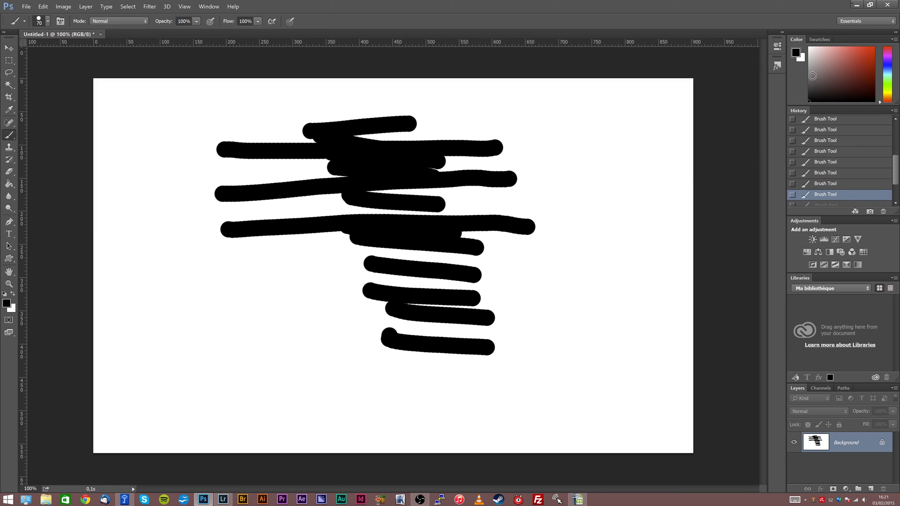
Step: Undock the Color and Swatches panels and dock both as icons in the collapsed panel column
left_click_drag(800, 40, 671, 69)
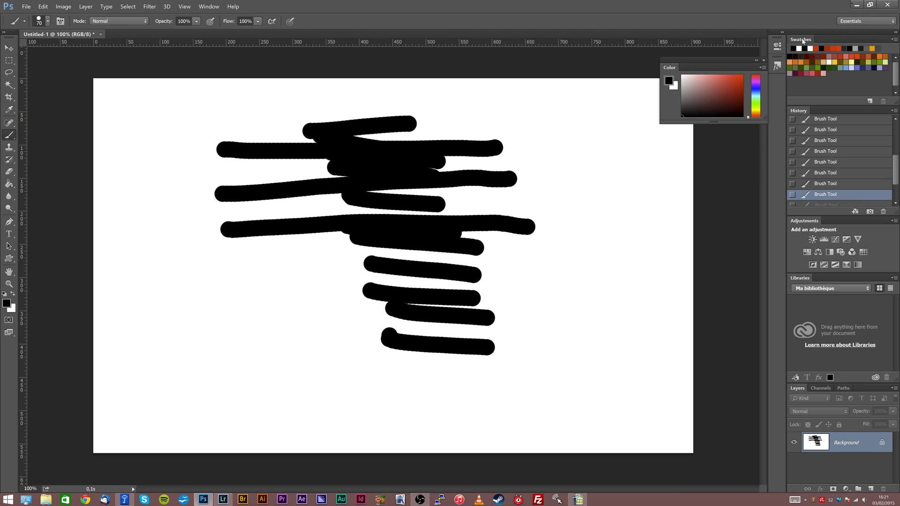
left_click_drag(799, 41, 673, 133)
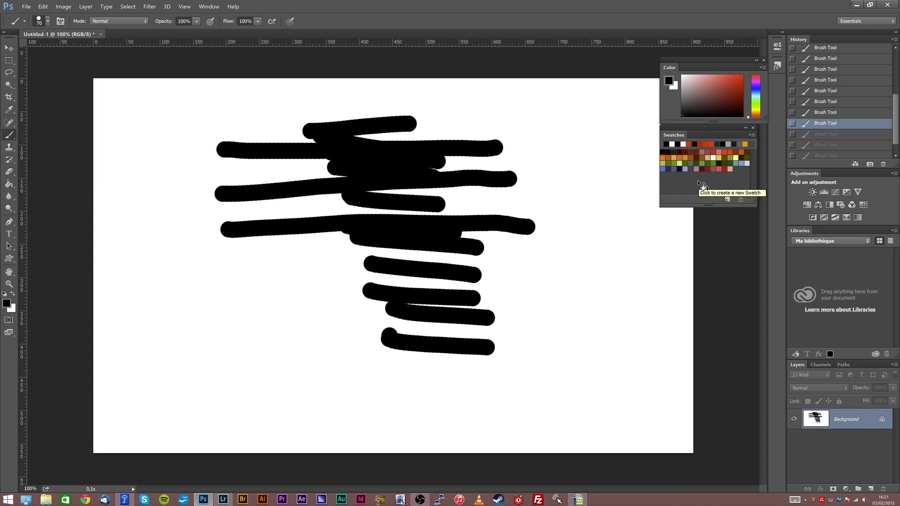
left_click_drag(683, 133, 776, 85)
left_click_drag(667, 70, 777, 104)
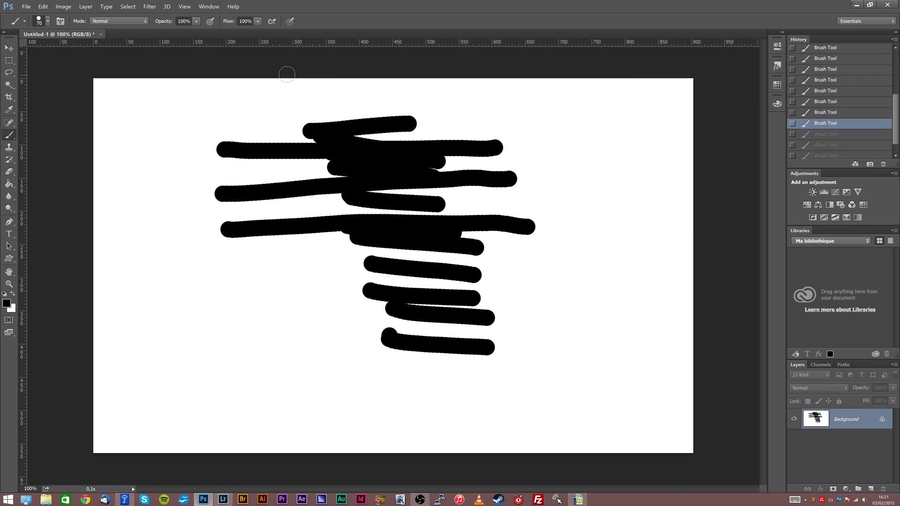
Step: Undock the document into a floating window, move it around the workspace, and dock it back as a tab
left_click_drag(65, 36, 214, 62)
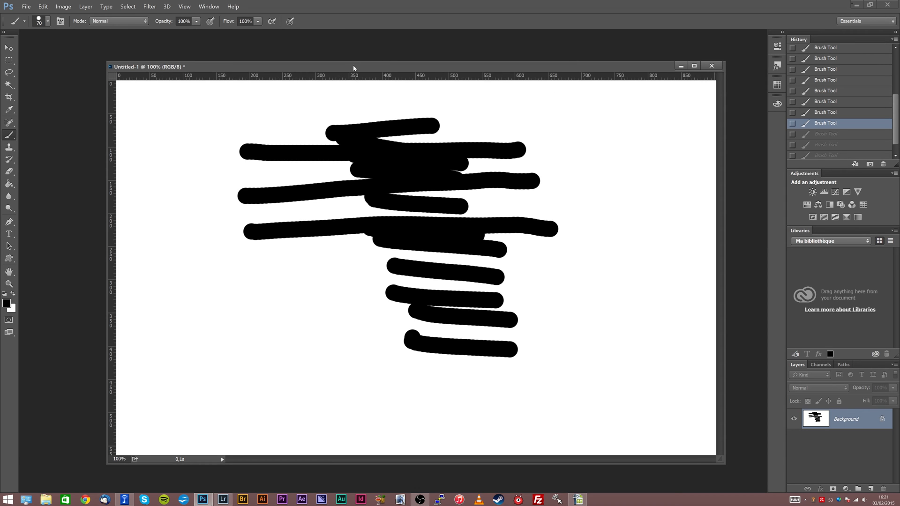
mouse_move(357, 67)
left_mouse_down()
mouse_move(280, 61)
mouse_move(388, 53)
mouse_move(363, 64)
left_mouse_up()
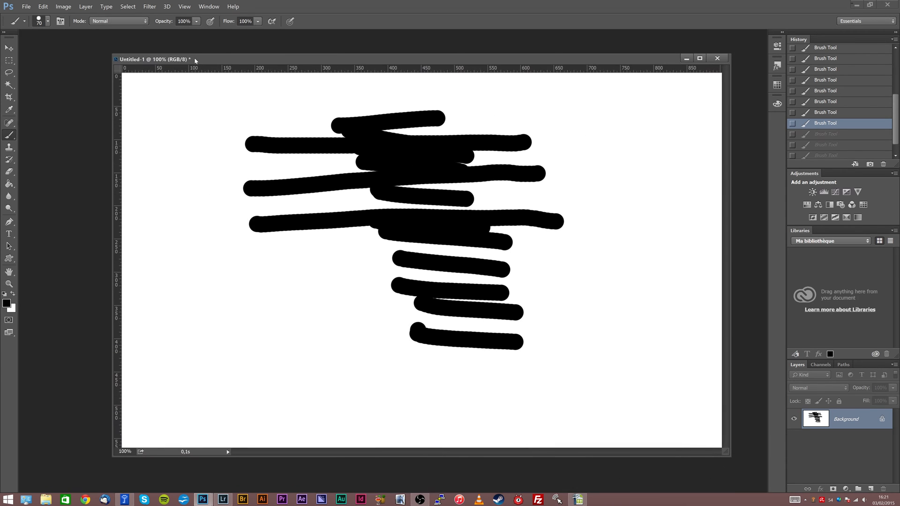
left_click_drag(195, 60, 193, 32)
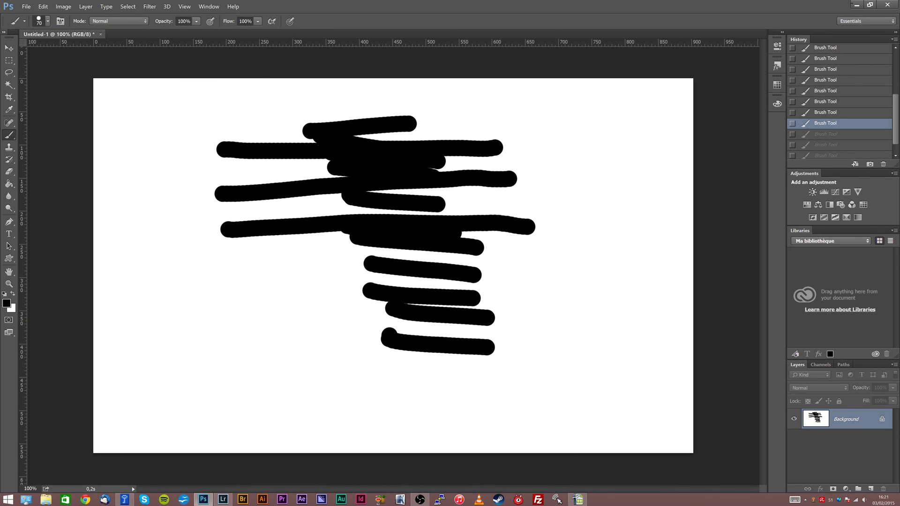
Step: Switch the Tools panel to two columns and back to one, and undock it as a floating panel
left_click(4, 31)
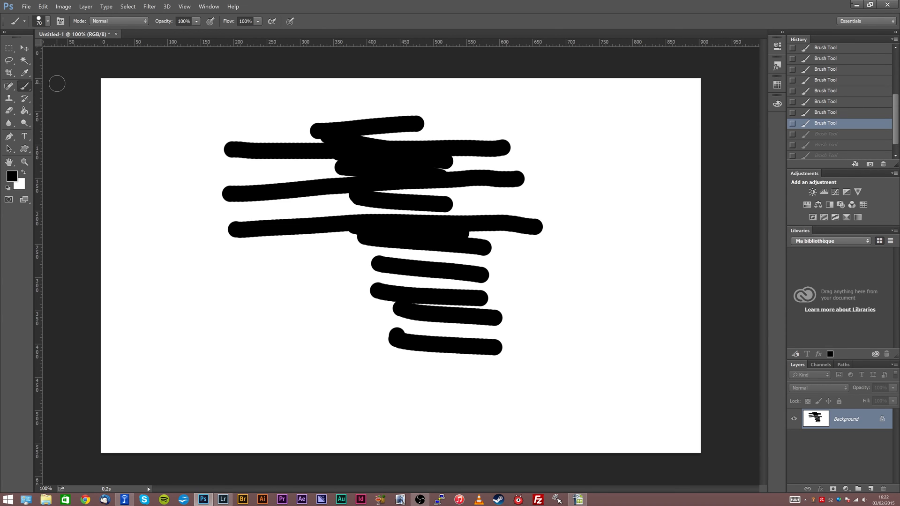
left_click(3, 32)
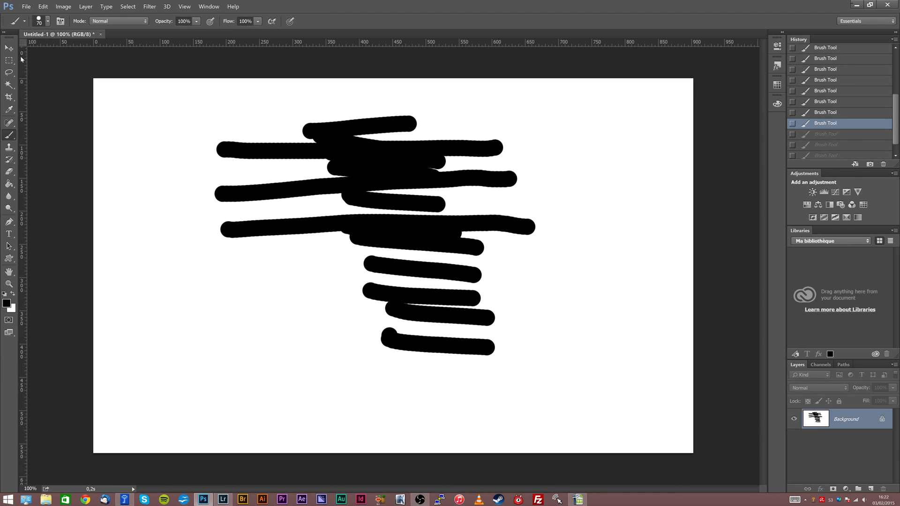
left_click_drag(12, 34, 21, 67)
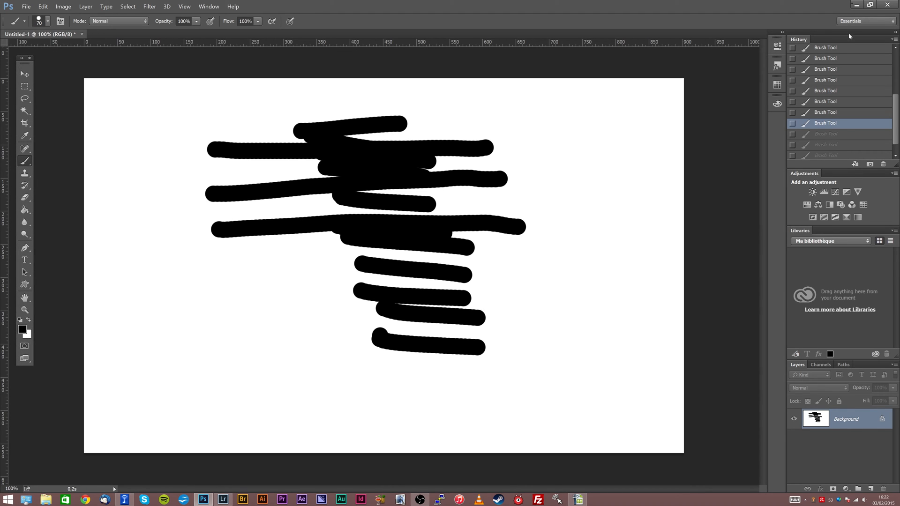
Step: Detach the docked panel columns and the document as floating windows, shifting the document clear of the panels
left_click_drag(848, 33, 814, 43)
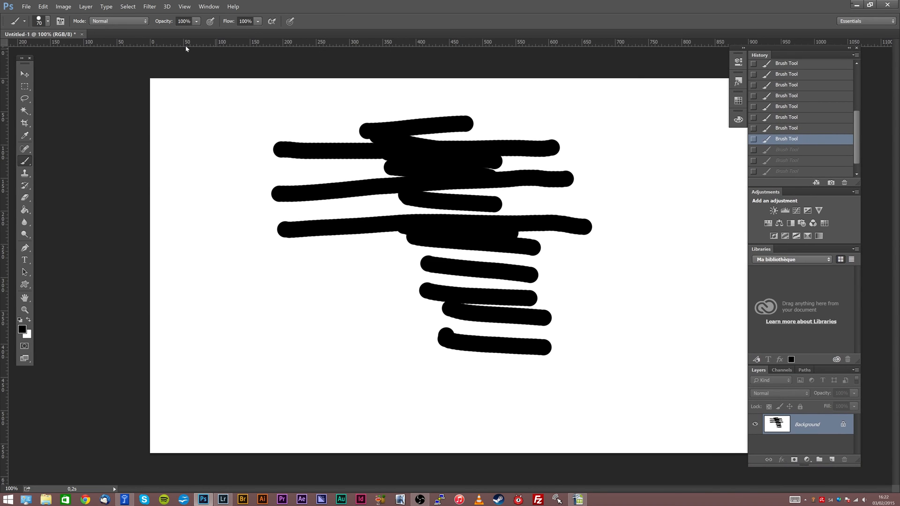
left_click_drag(55, 37, 140, 53)
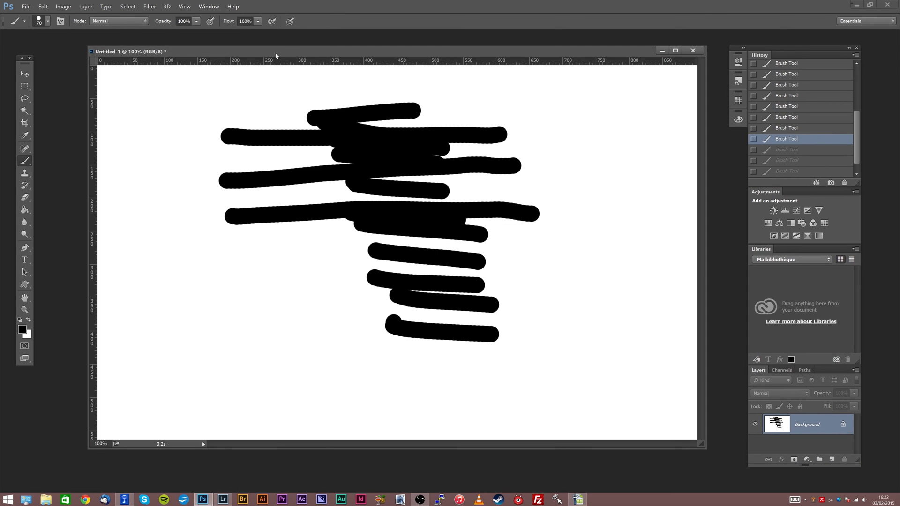
left_click_drag(285, 53, 267, 56)
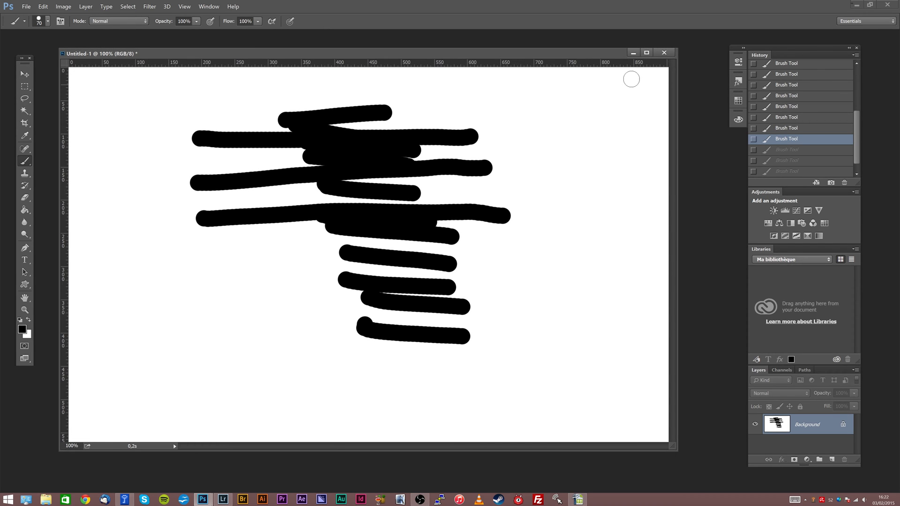
Step: Dock the panel columns and the Tools panel on swapped sides of the workspace, and maximize the document window
left_click_drag(803, 46, 891, 52)
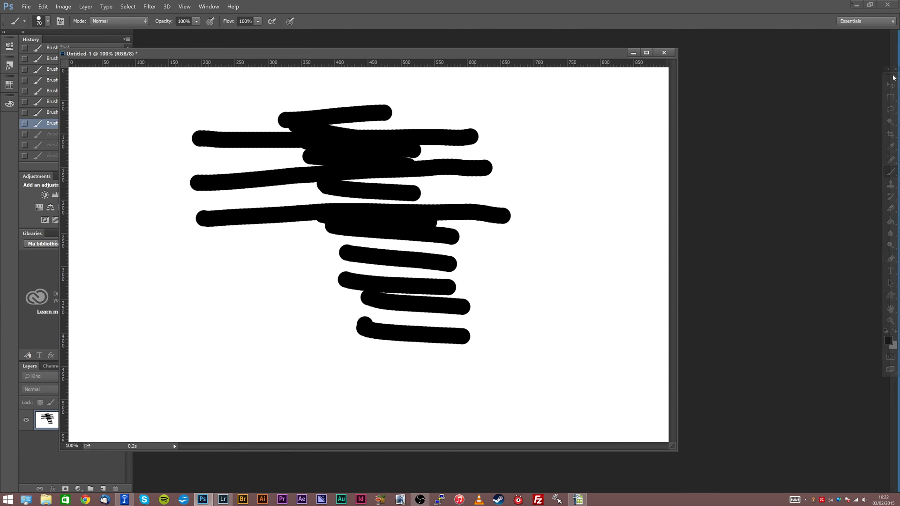
left_click(646, 53)
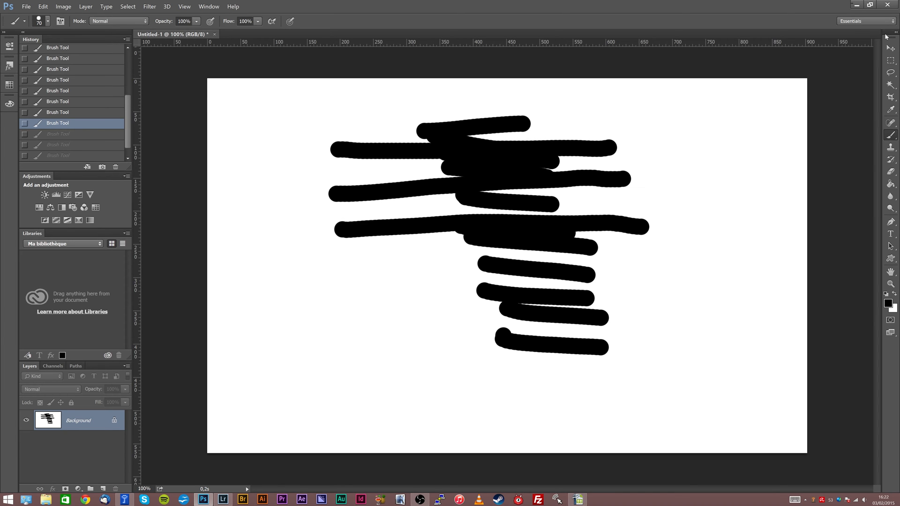
Step: Return the Tools panel and the panel columns to their original sides of the workspace
left_click_drag(887, 37, 494, 58)
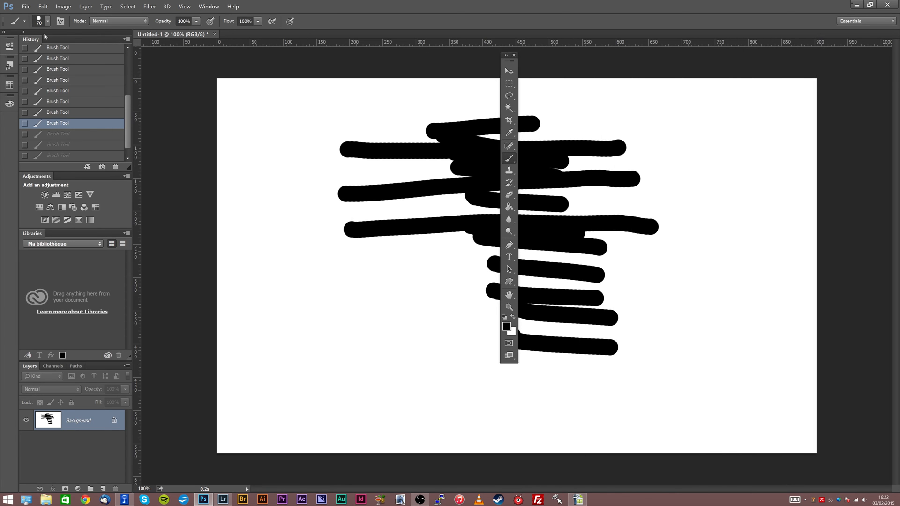
left_click_drag(45, 36, 674, 60)
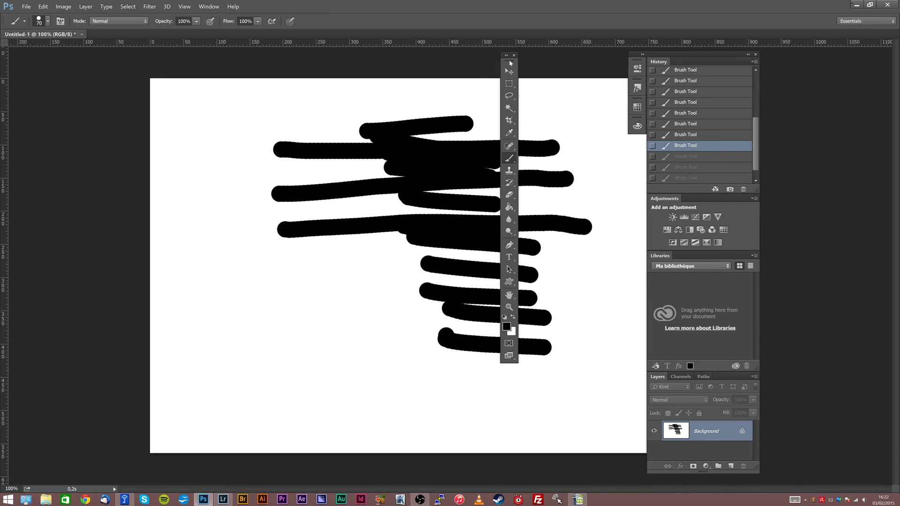
left_click_drag(510, 62, 8, 65)
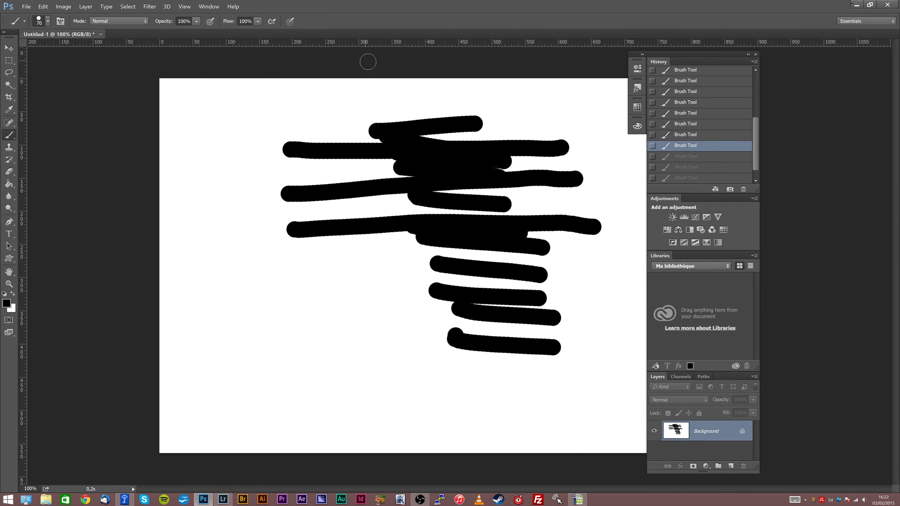
left_click_drag(698, 55, 895, 68)
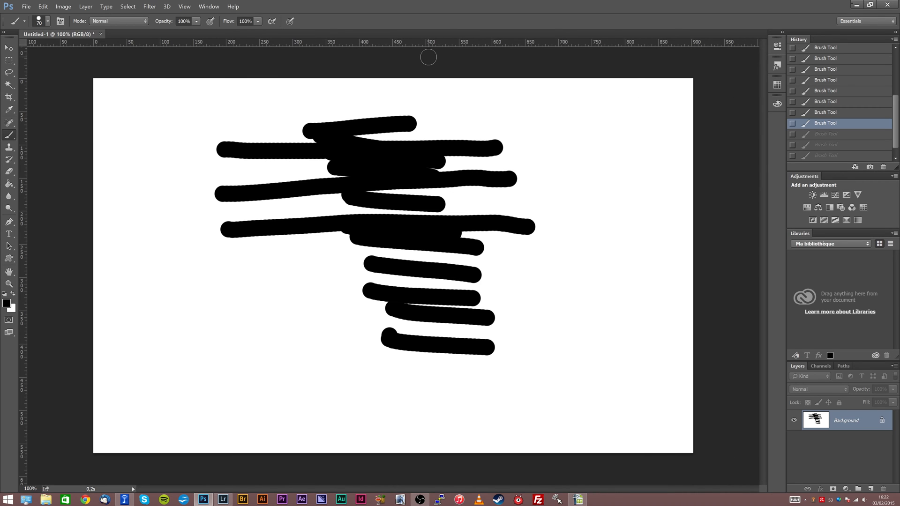
left_click(211, 7)
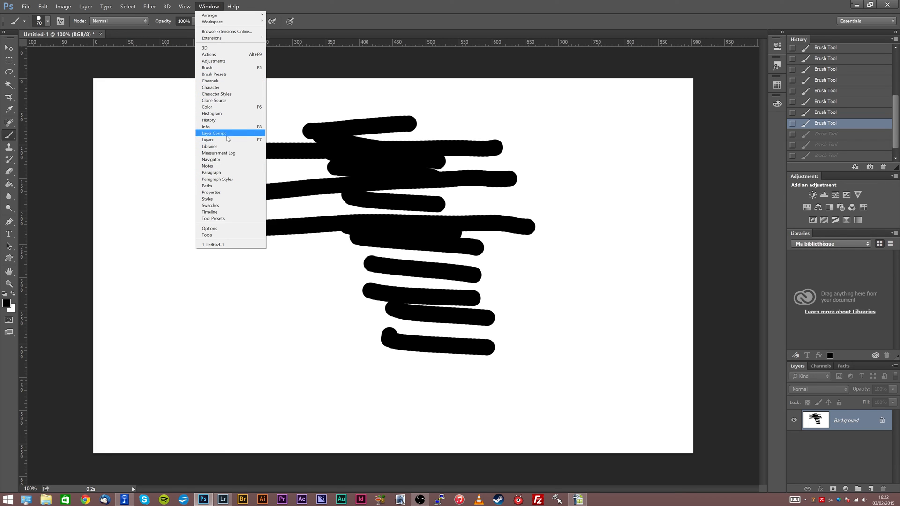
left_click(428, 20)
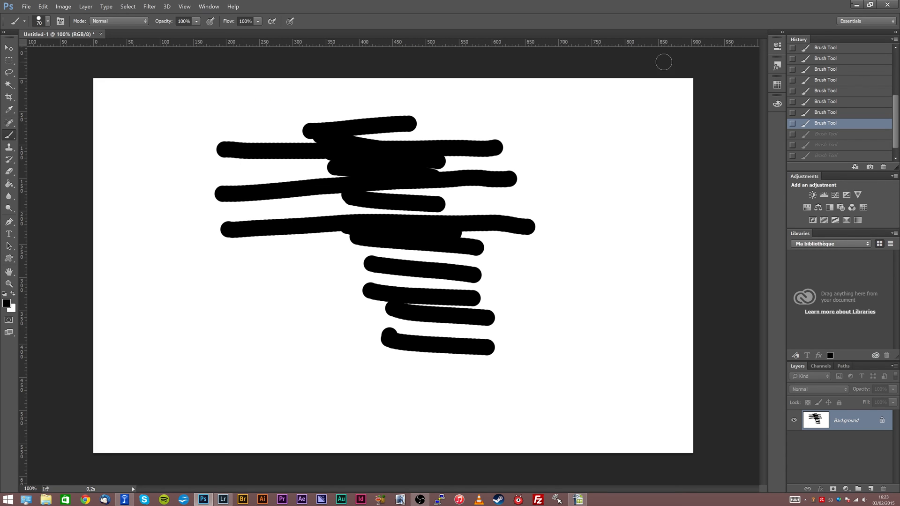
Step: Save the current panel layout as a new workspace named "My own workspace"
left_click(865, 22)
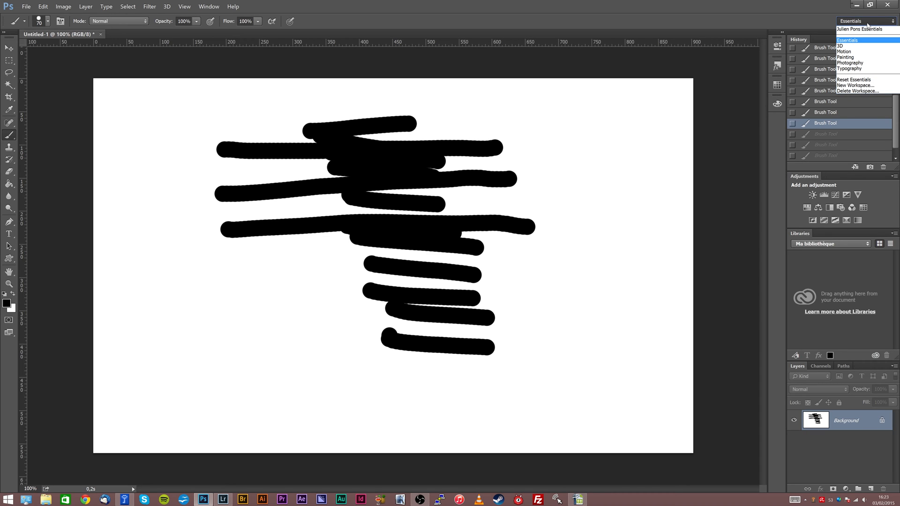
left_click(856, 86)
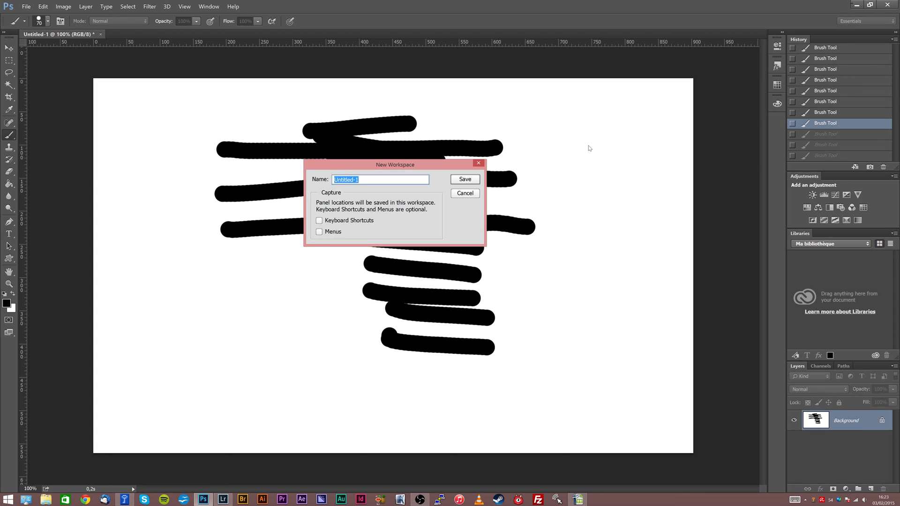
type("My own workspace")
key("Return")
Step: Float the panel columns, expand the icon panels, and close the Properties and Styles panels
left_click_drag(801, 36, 609, 67)
left_click(493, 76)
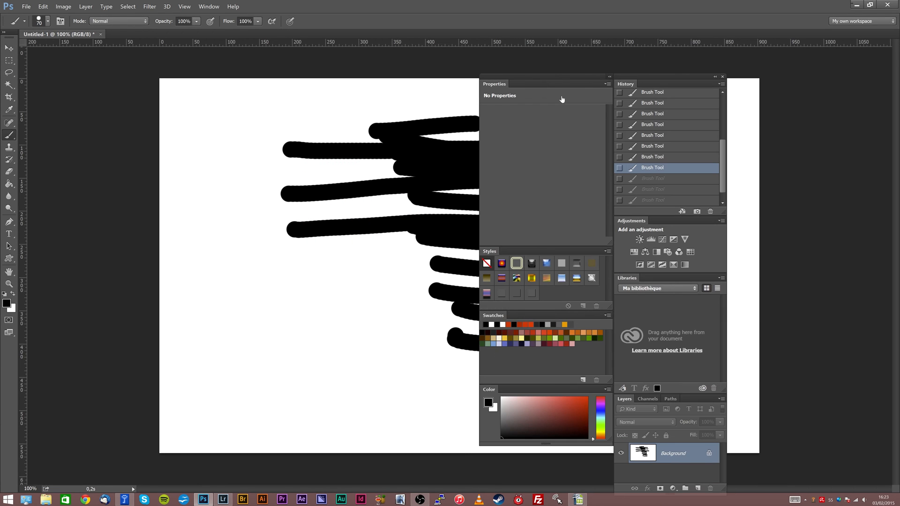
left_click_drag(562, 90, 418, 89)
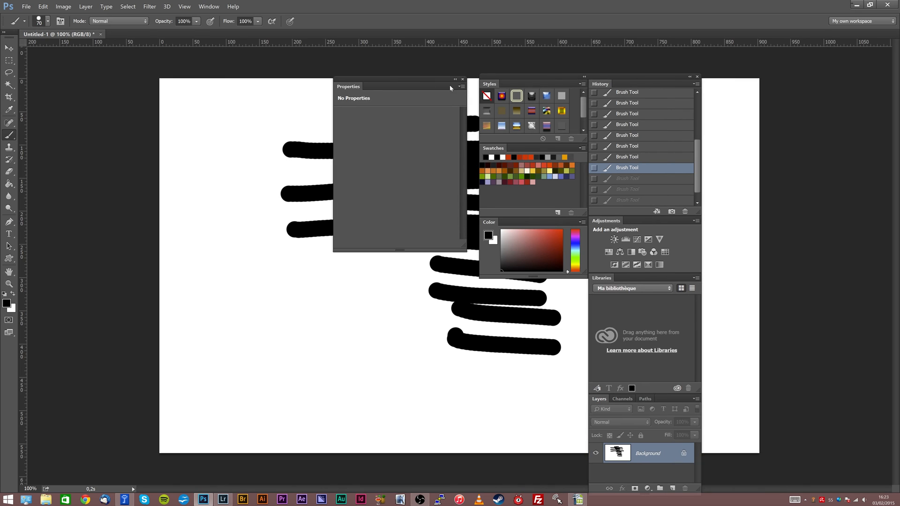
left_click(462, 79)
left_click_drag(525, 86, 394, 86)
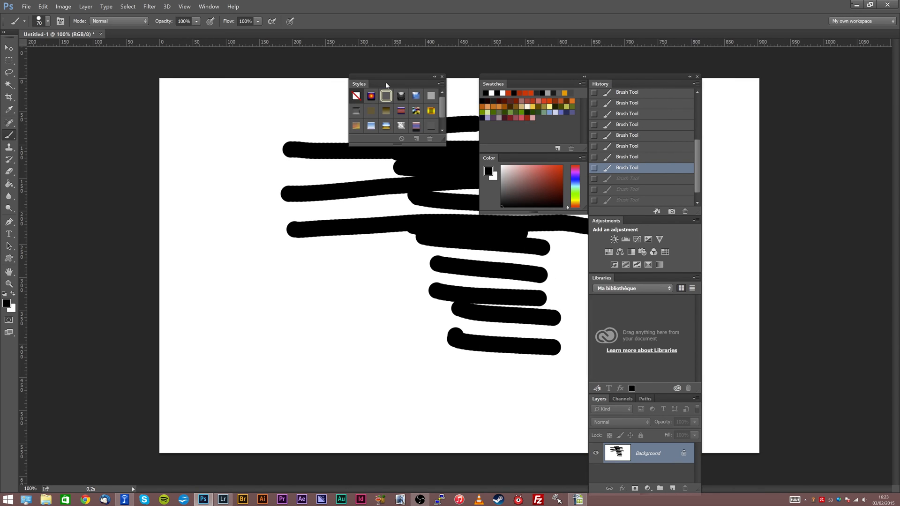
left_click(441, 76)
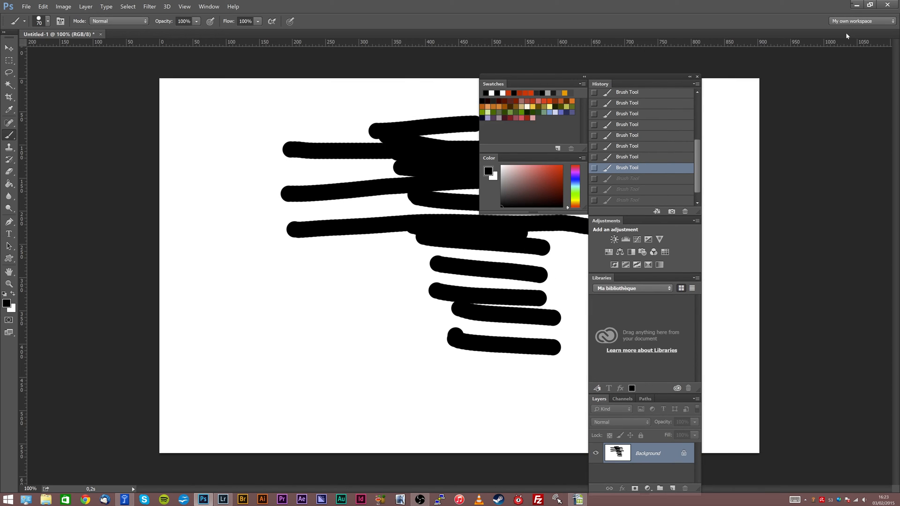
Step: Reset "My own workspace" to its saved panel layout
left_click(862, 21)
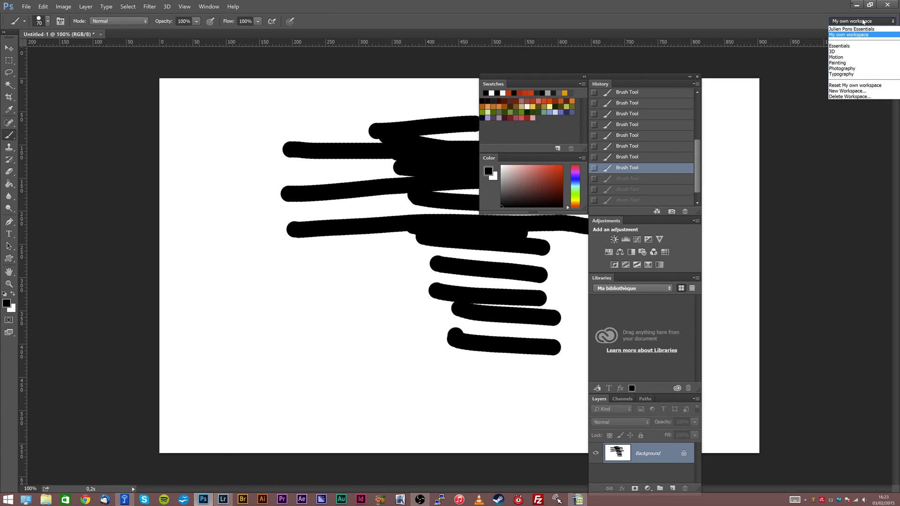
left_click(866, 86)
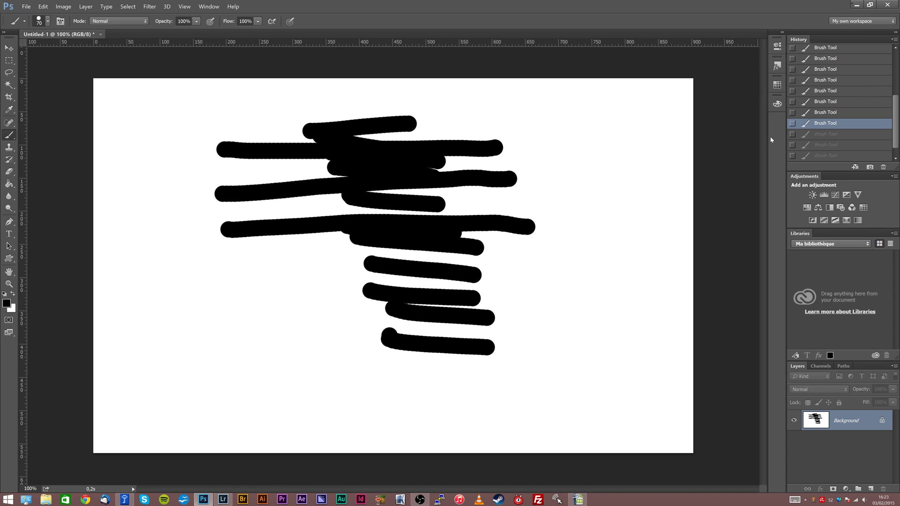
Step: Switch to the Essentials workspace and reset it to its default panel layout
left_click(848, 21)
left_click(850, 34)
left_click(865, 21)
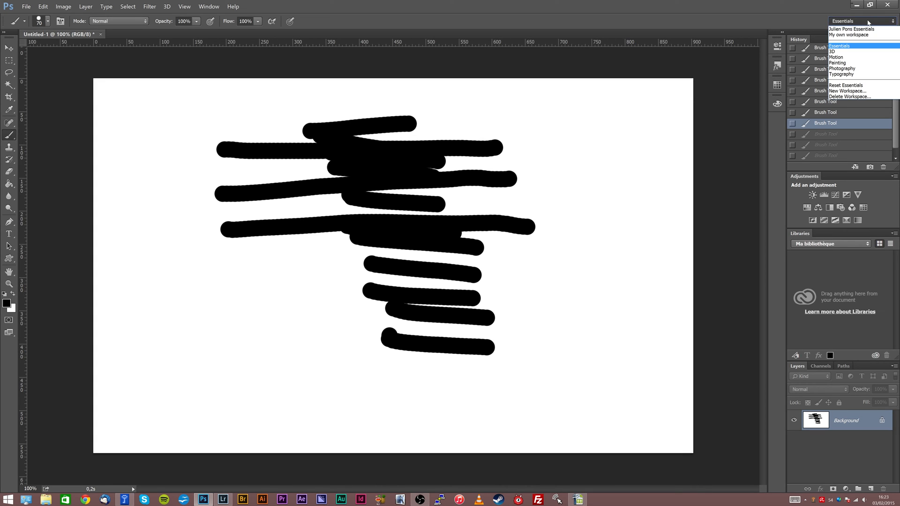
left_click(857, 86)
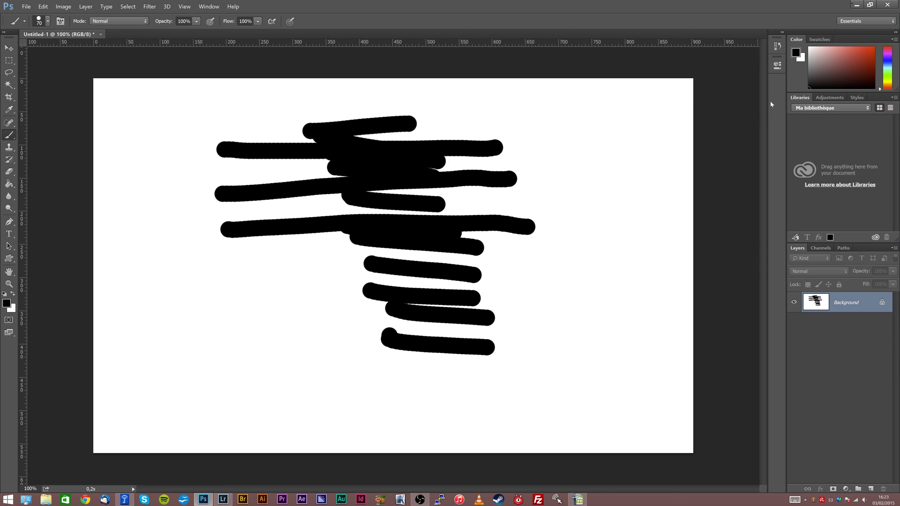
Step: Delete the custom workspace listed directly above "My own workspace" and confirm its removal
left_click(854, 22)
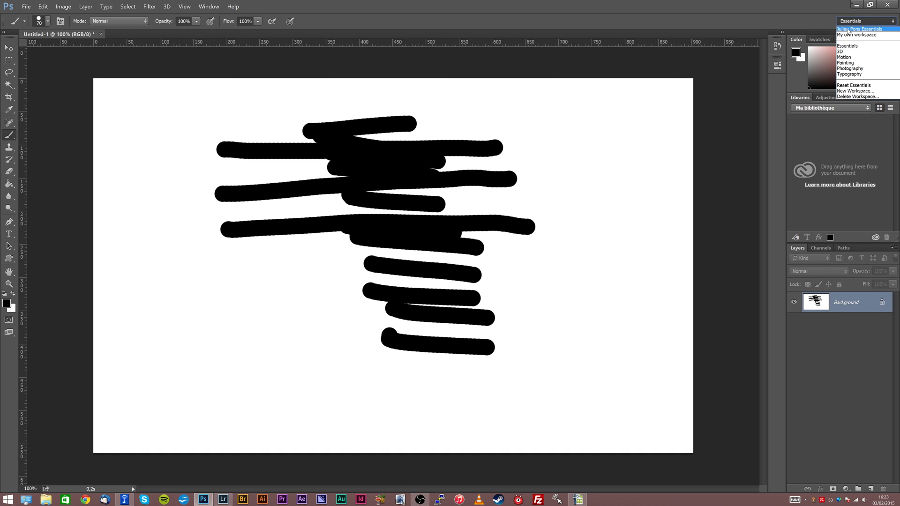
left_click(815, 21)
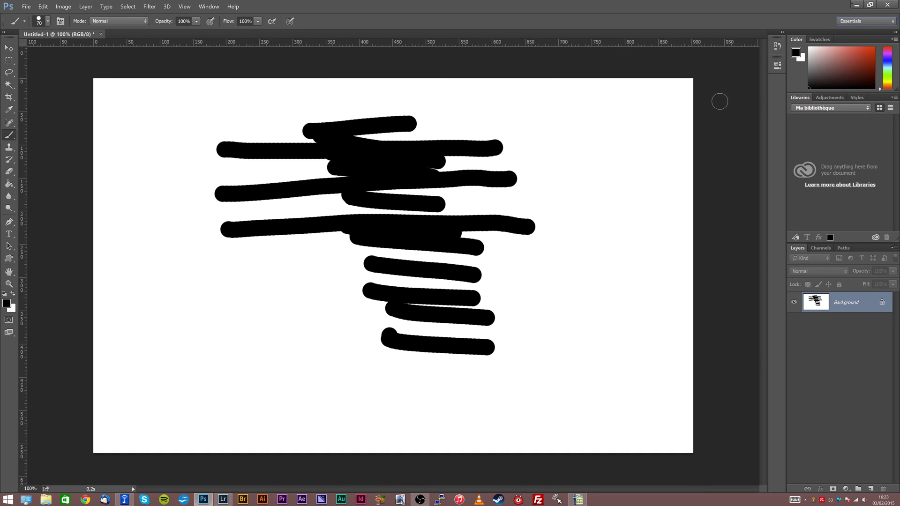
left_click(839, 20)
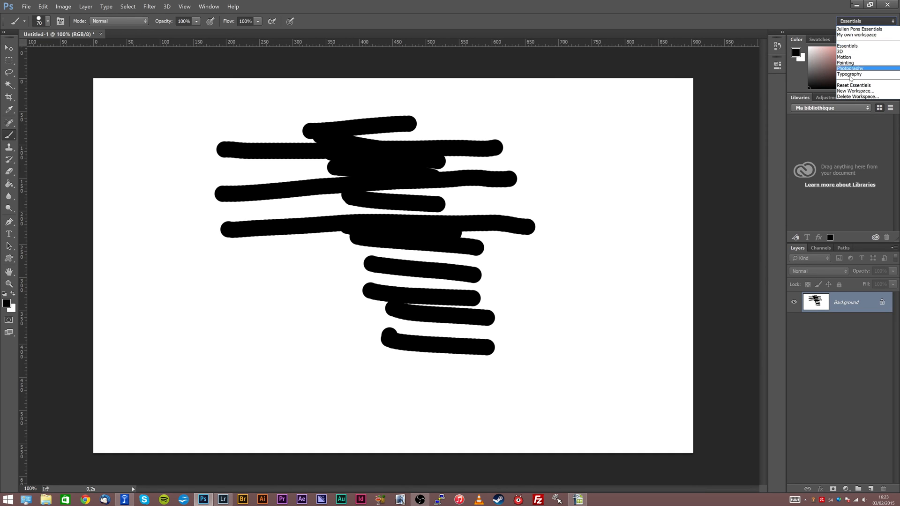
left_click(853, 96)
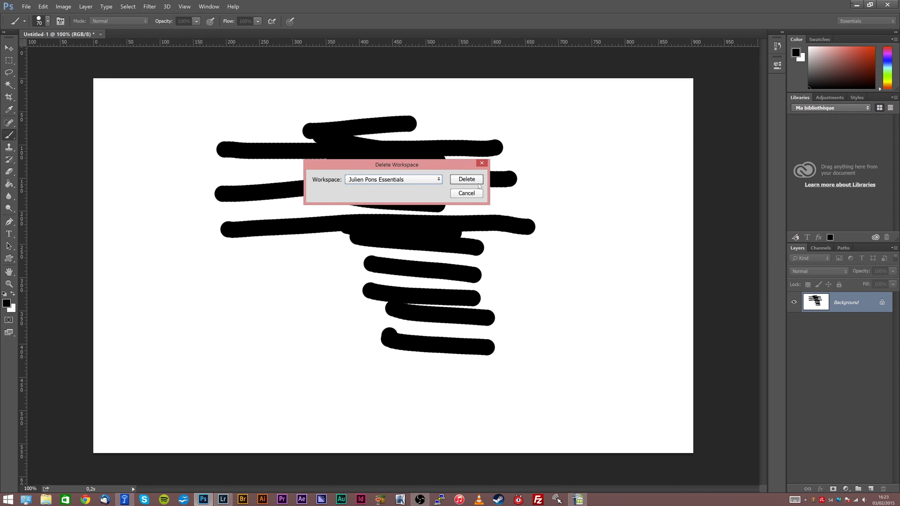
left_click(404, 180)
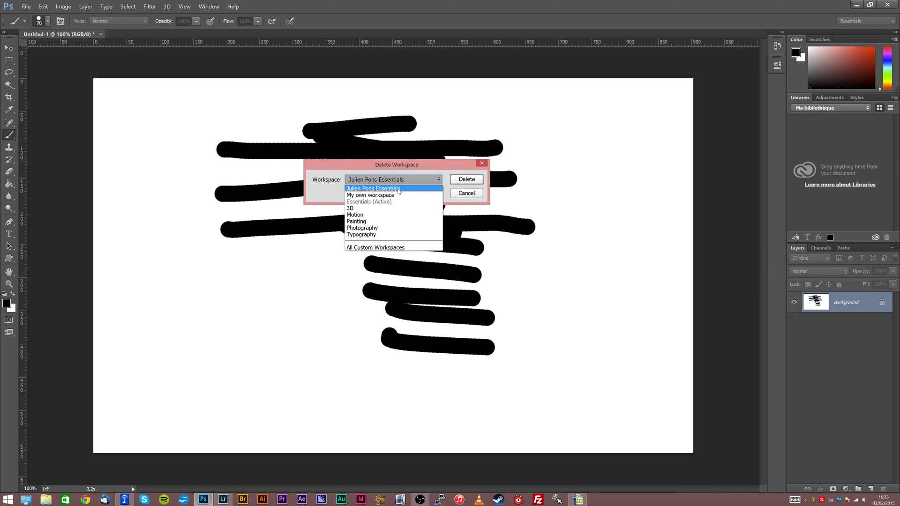
left_click(416, 189)
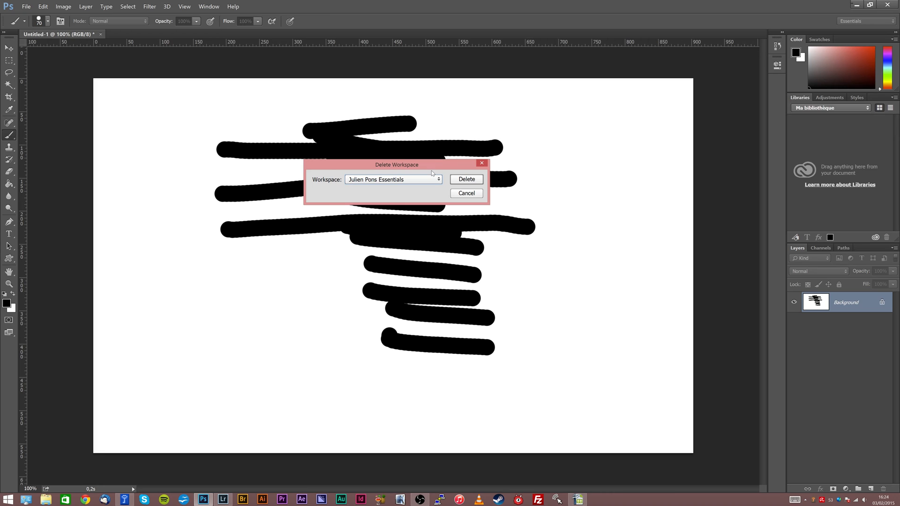
left_click(431, 179)
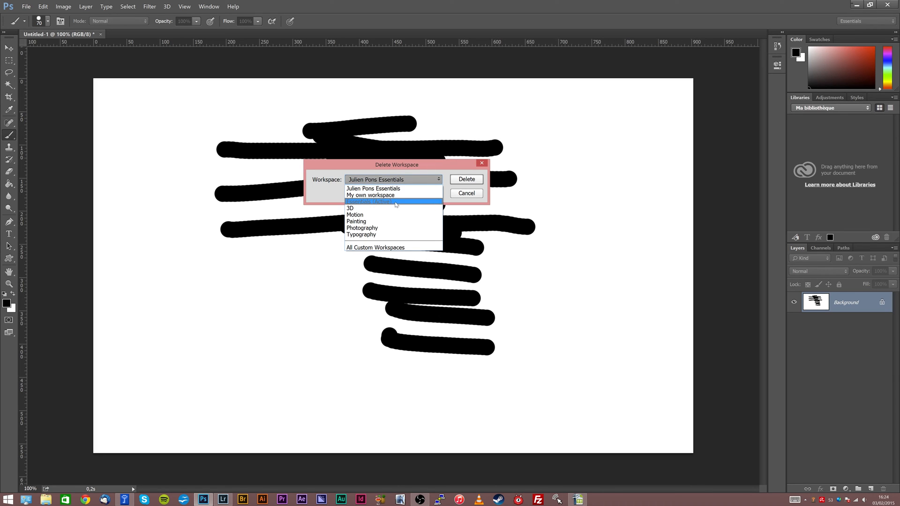
left_click(382, 189)
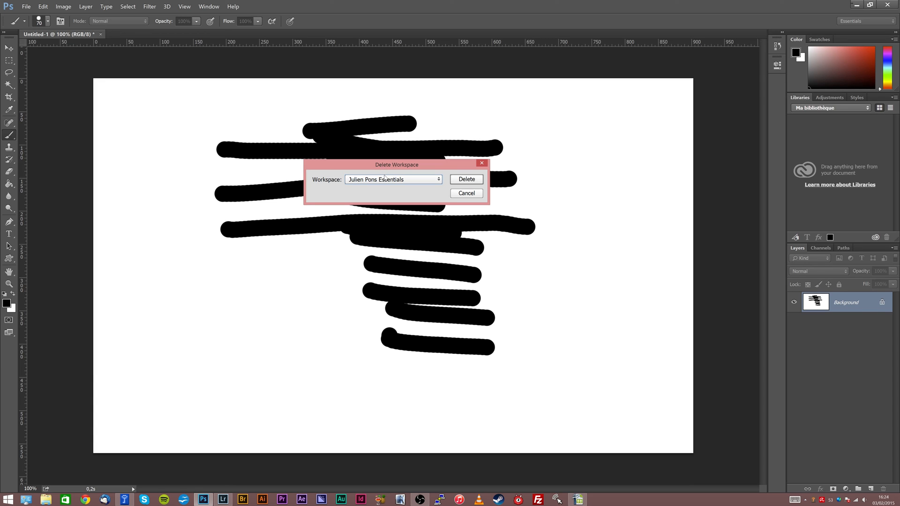
left_click(385, 181)
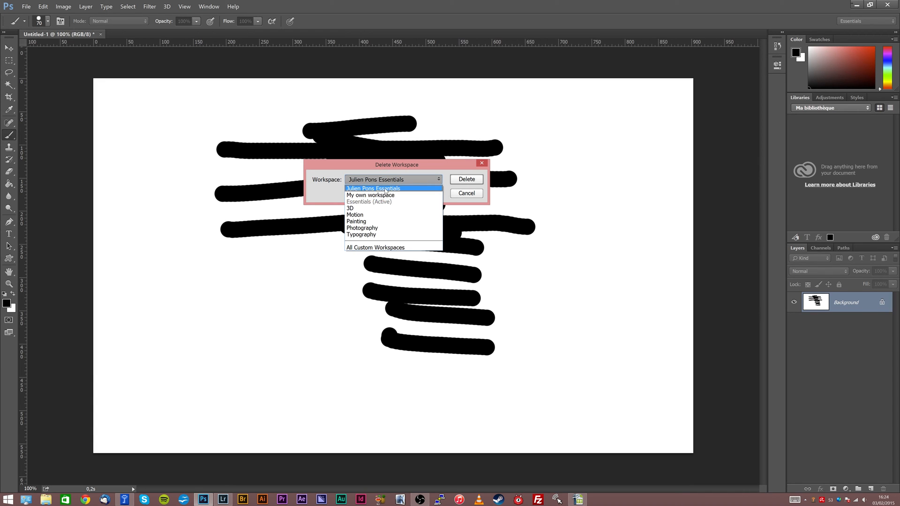
left_click(385, 189)
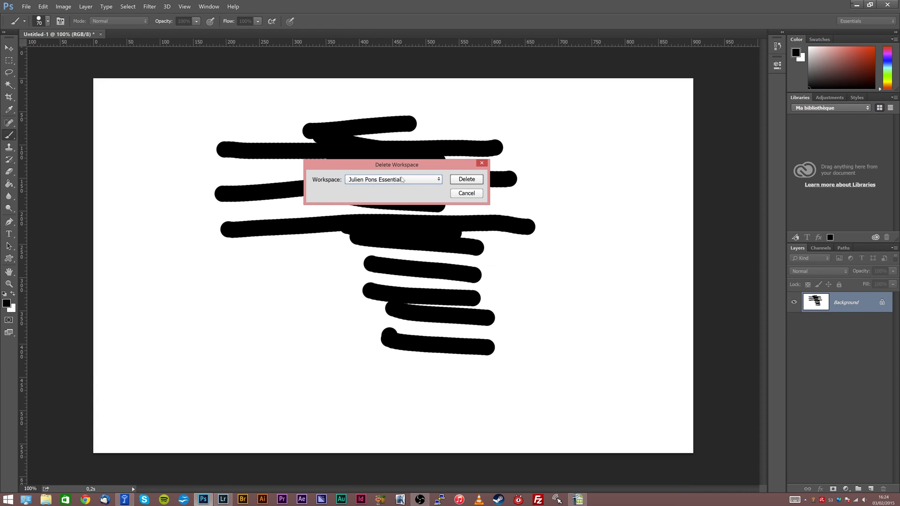
left_click(458, 180)
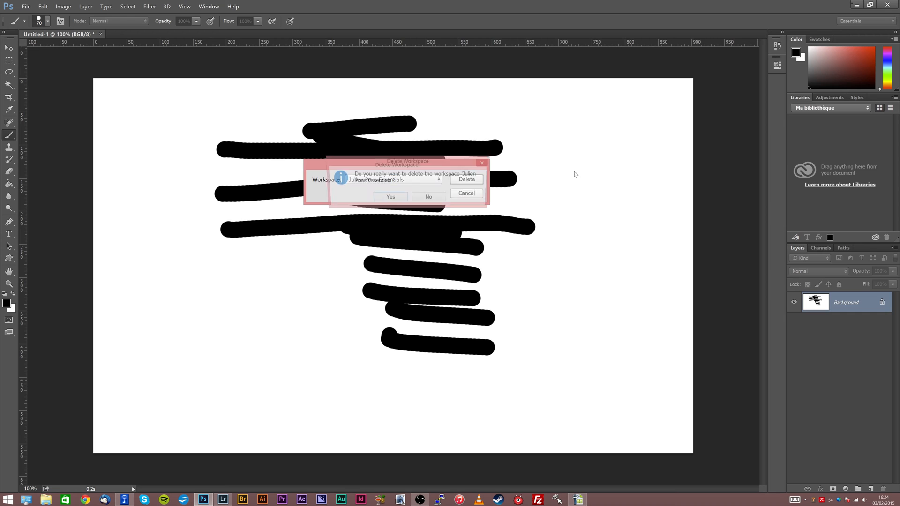
left_click(392, 199)
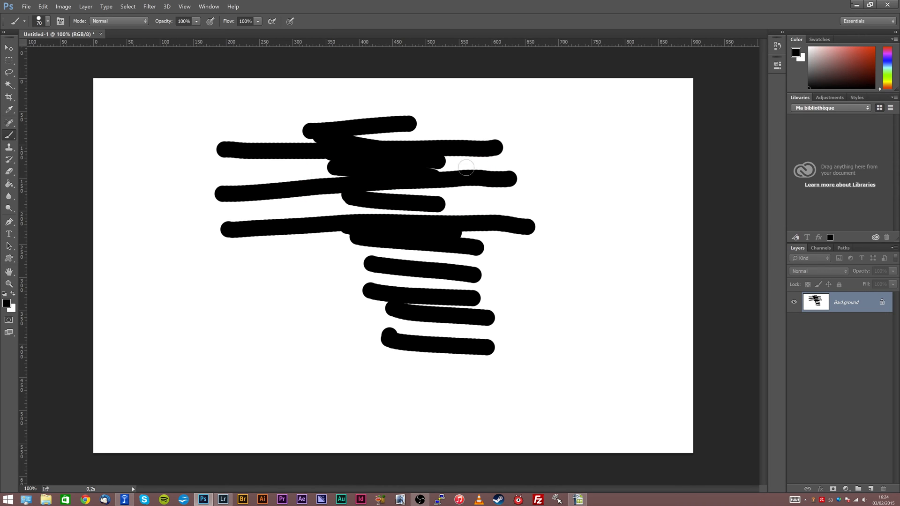
Step: Switch from the Essentials workspace to the saved "My own workspace" layout
left_click(867, 21)
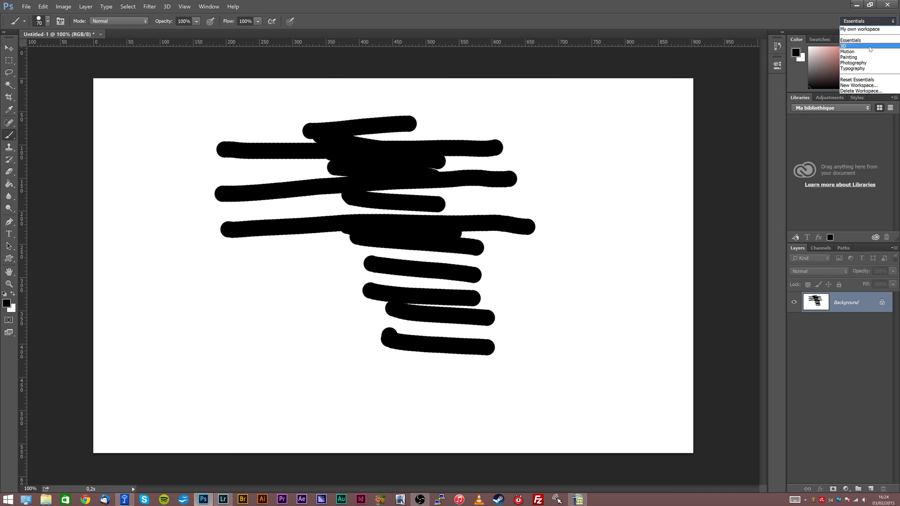
left_click(868, 29)
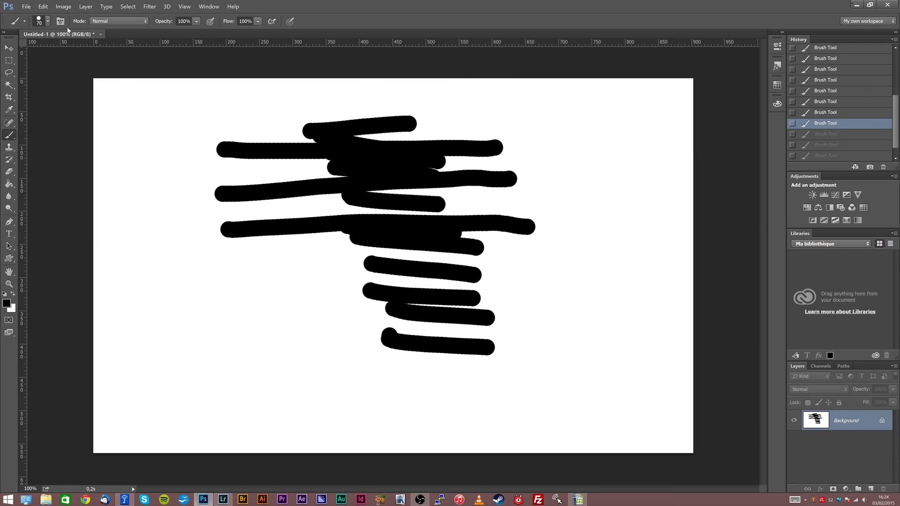
Step: Open the keyboard shortcuts settings and view the shortcut lists for Panel Menus and Application Menus
left_click(42, 6)
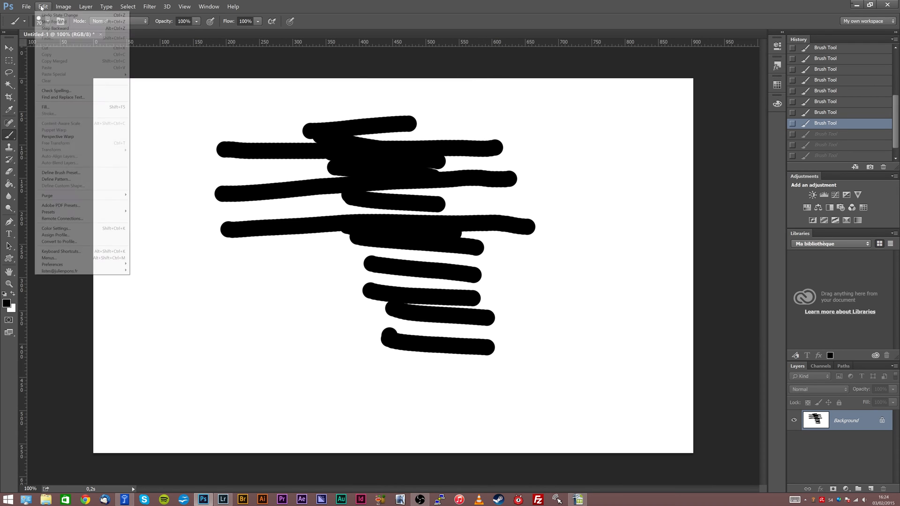
left_click(89, 253)
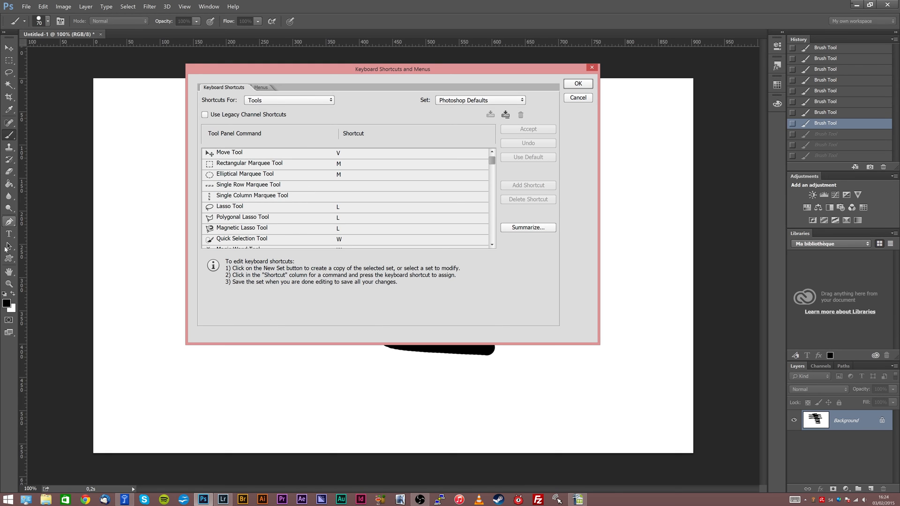
left_click(293, 102)
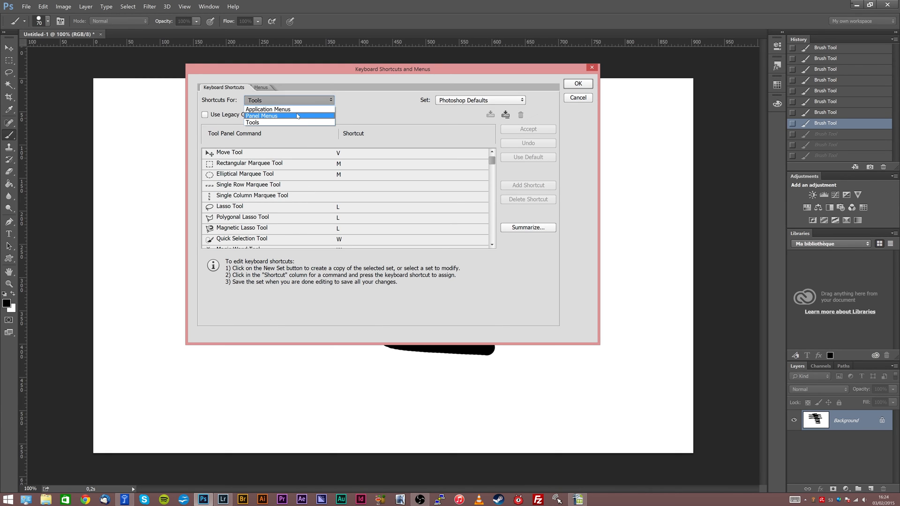
left_click(297, 116)
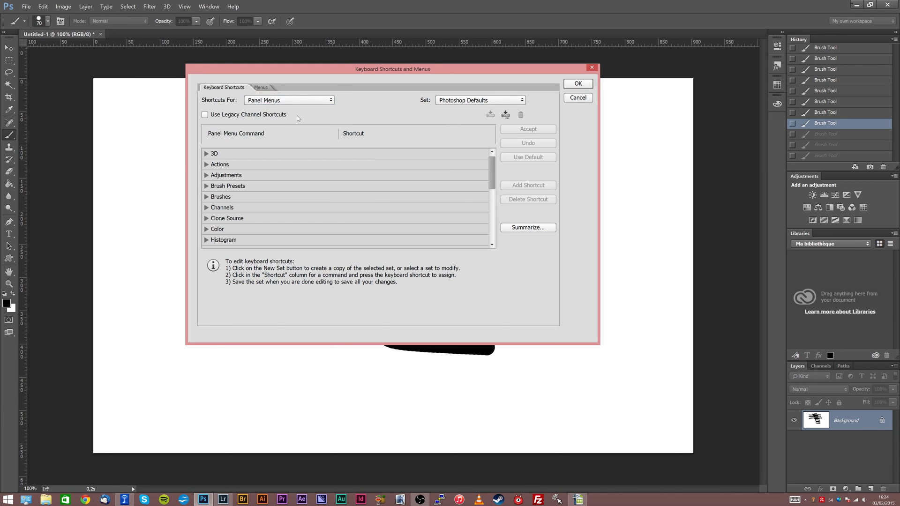
left_click(893, 368)
left_click(894, 368)
left_click(895, 367)
left_click(895, 368)
left_click(895, 369)
left_click(894, 369)
left_click(317, 100)
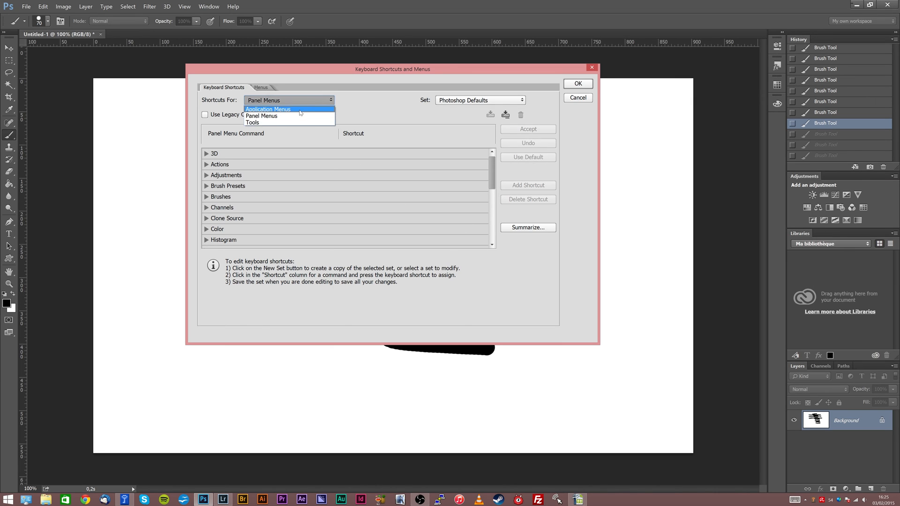
left_click(318, 109)
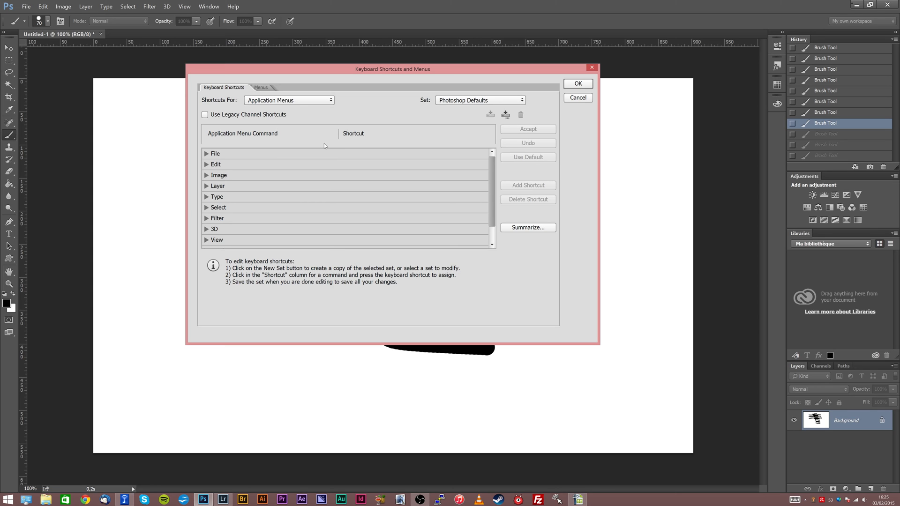
Step: Look at the menu customization options for Panel Menus and return to the keyboard shortcuts settings
left_click(264, 88)
left_click(263, 100)
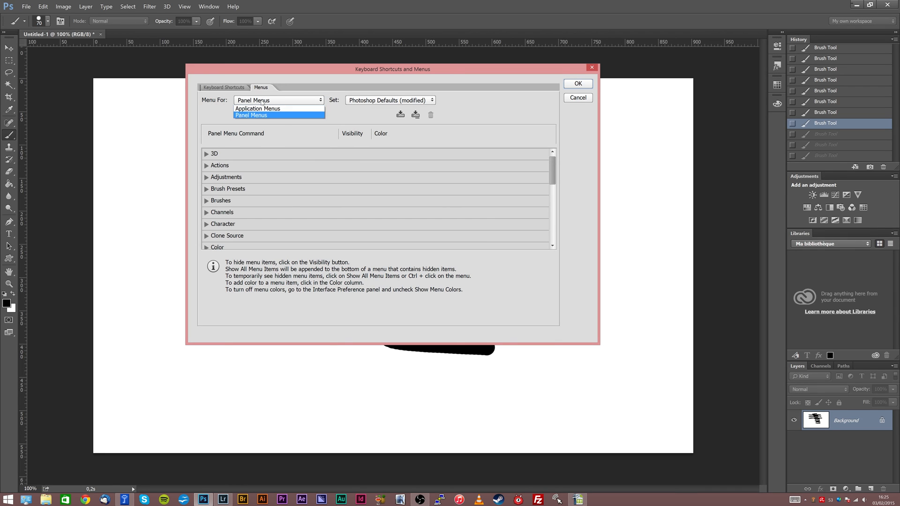
left_click(245, 92)
left_click(245, 89)
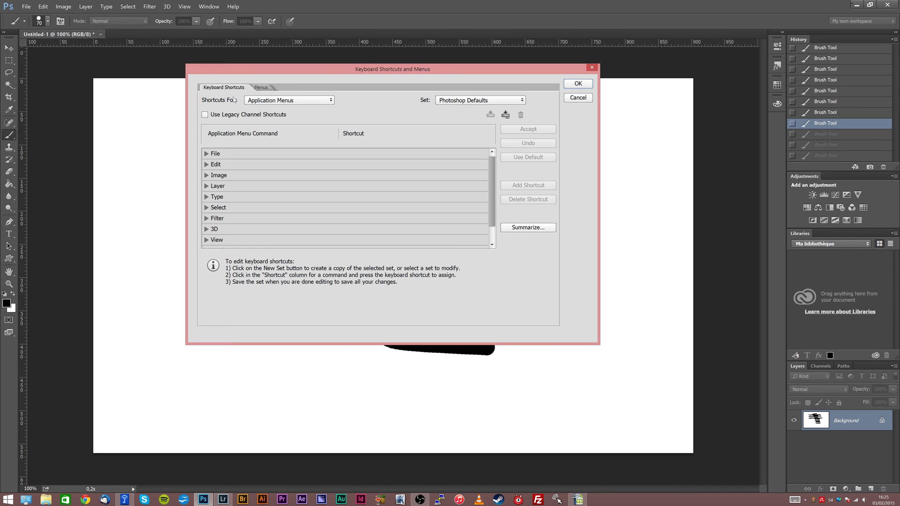
Step: Show the Tools shortcuts and set the Rectangular Marquee Tool's shortcut to E, accepting the reassignment
left_click(249, 100)
left_click(238, 97)
left_click(263, 101)
left_click(256, 114)
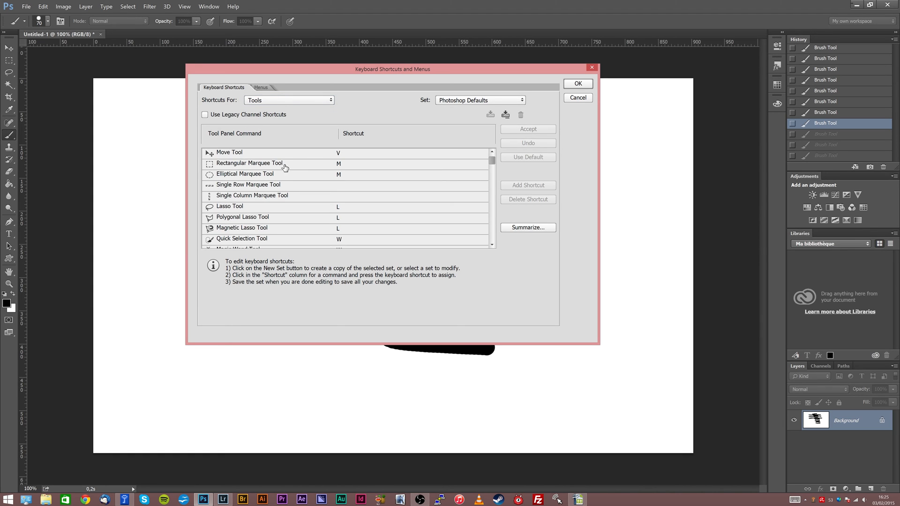
left_click(335, 165)
type("i")
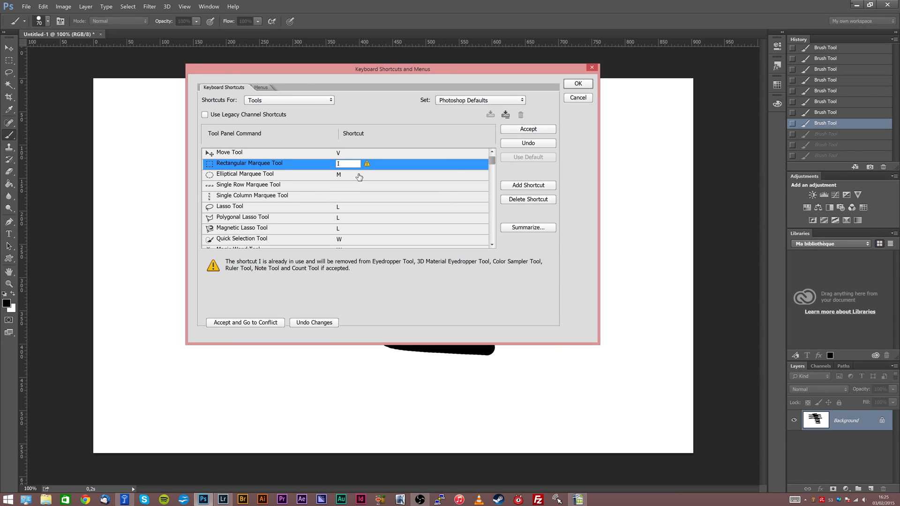
type("e")
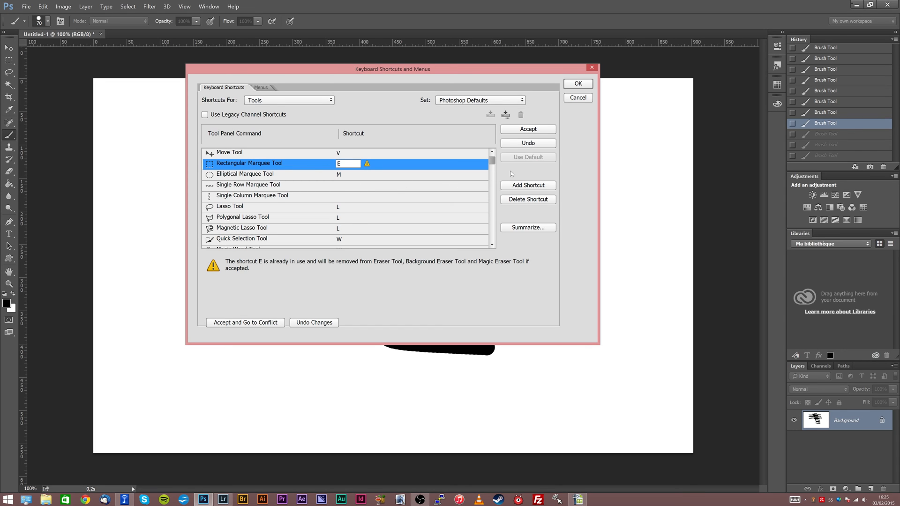
key("Return")
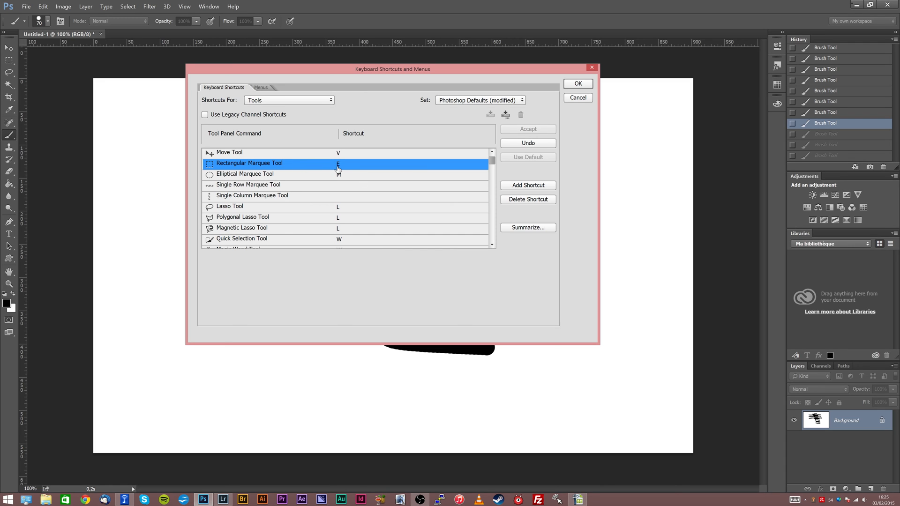
Step: Examine the eraser tools' shortcuts and open the save dialog for a new shortcut set, leaving it without saving
scroll(332, 185, "down", 3)
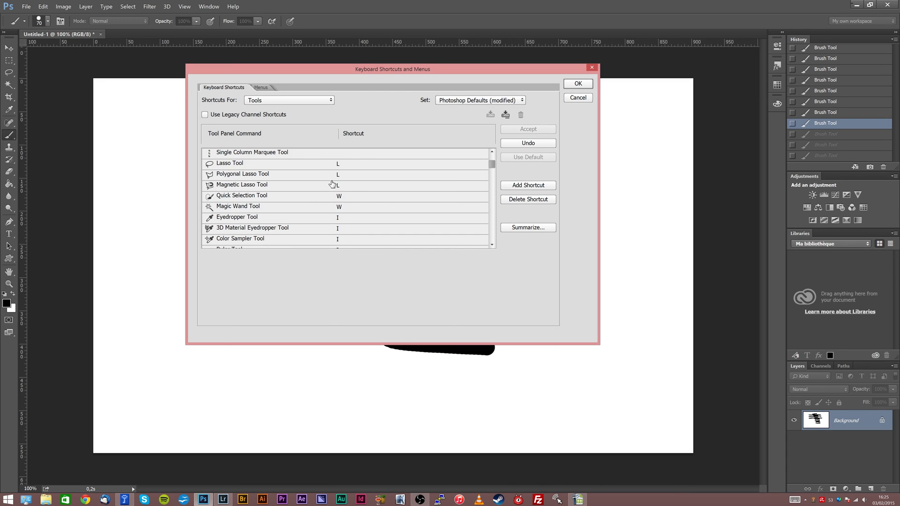
scroll(333, 182, "down", 7)
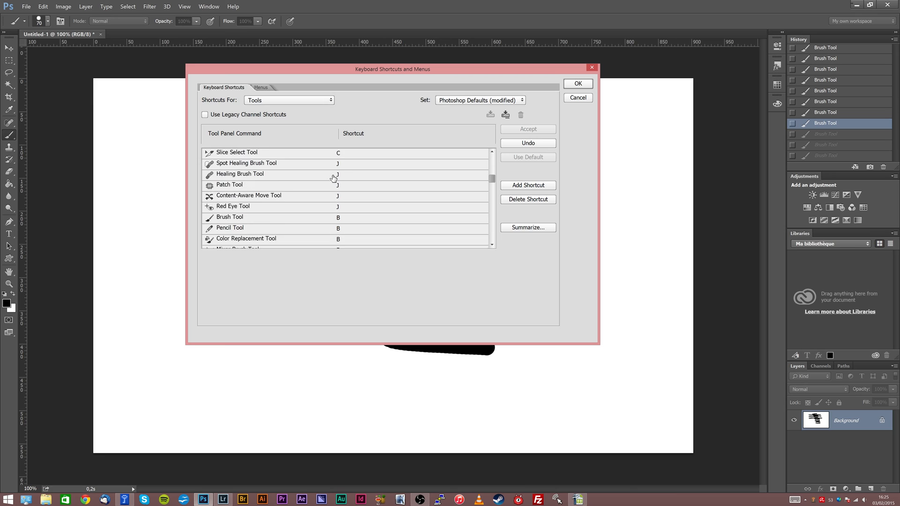
scroll(333, 177, "down", 3)
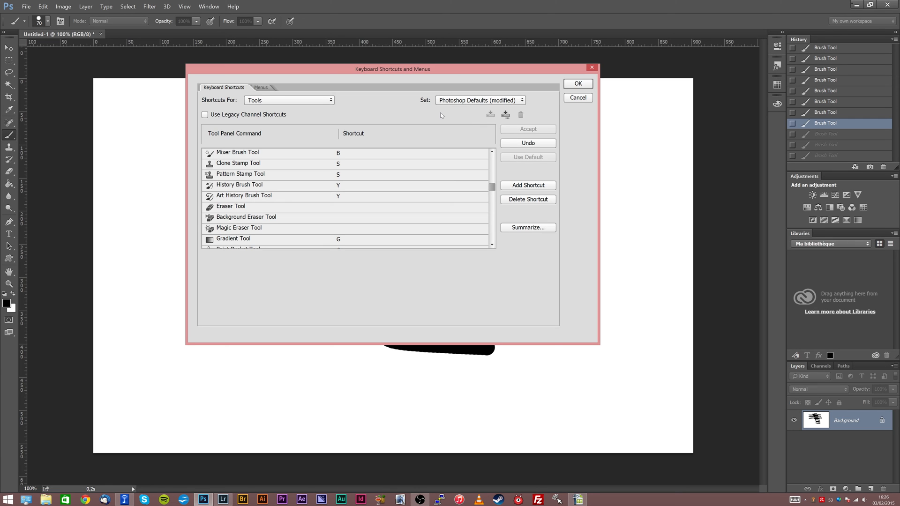
left_click(505, 114)
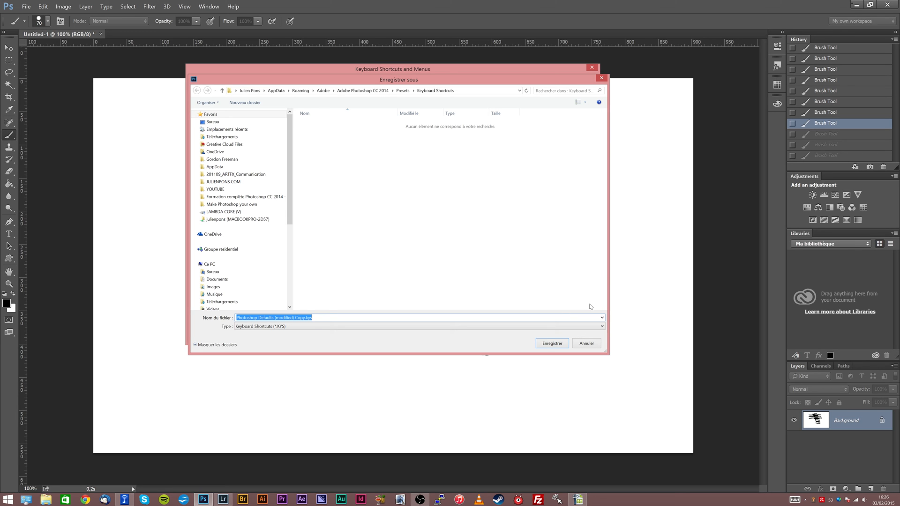
left_click(589, 346)
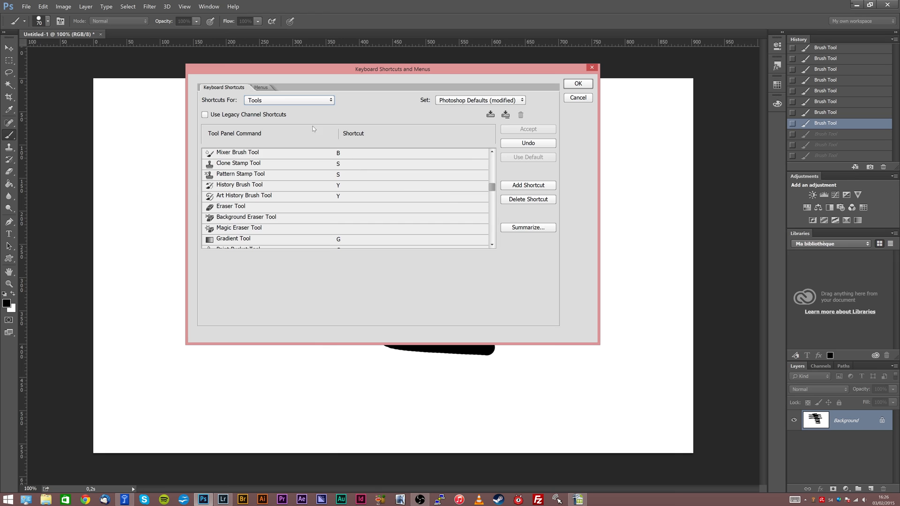
Step: Hide the Browse in Bridge command in the File menu of Application Menus and apply the shortcut and menu settings
left_click(266, 88)
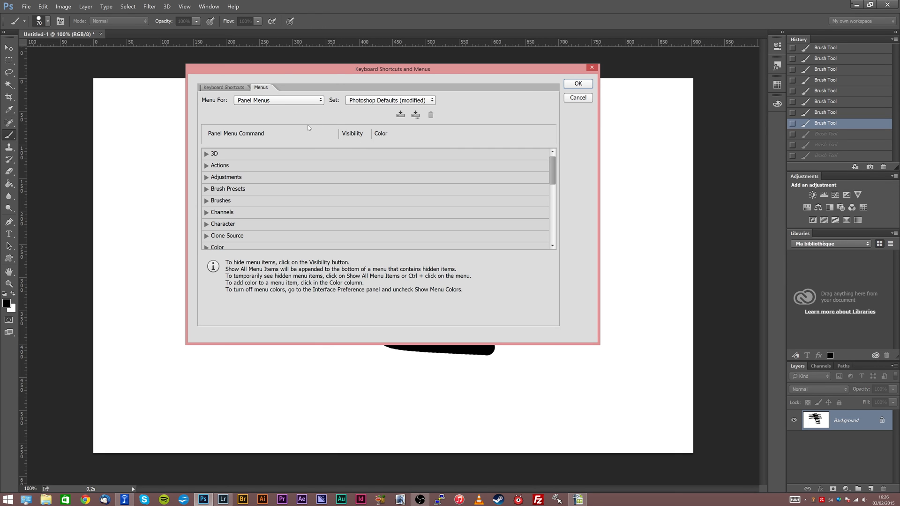
left_click(281, 100)
left_click(262, 109)
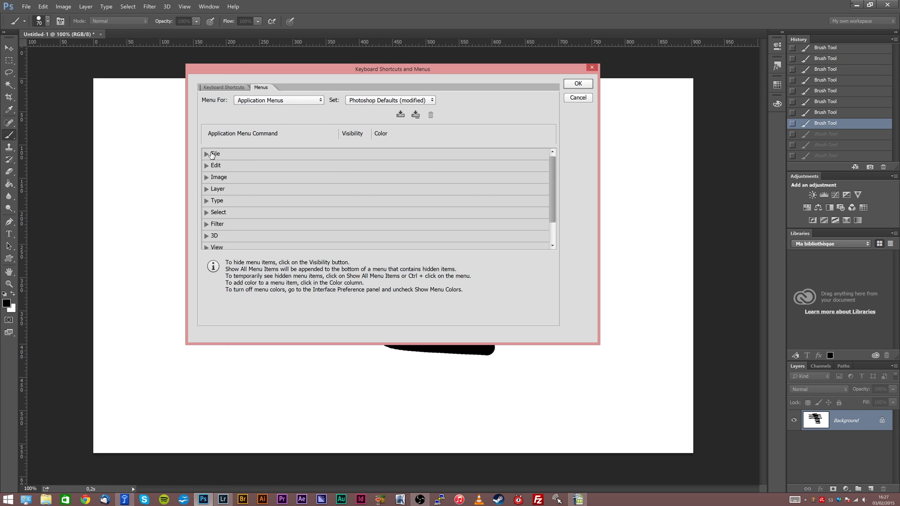
left_click(207, 154)
left_click(267, 193)
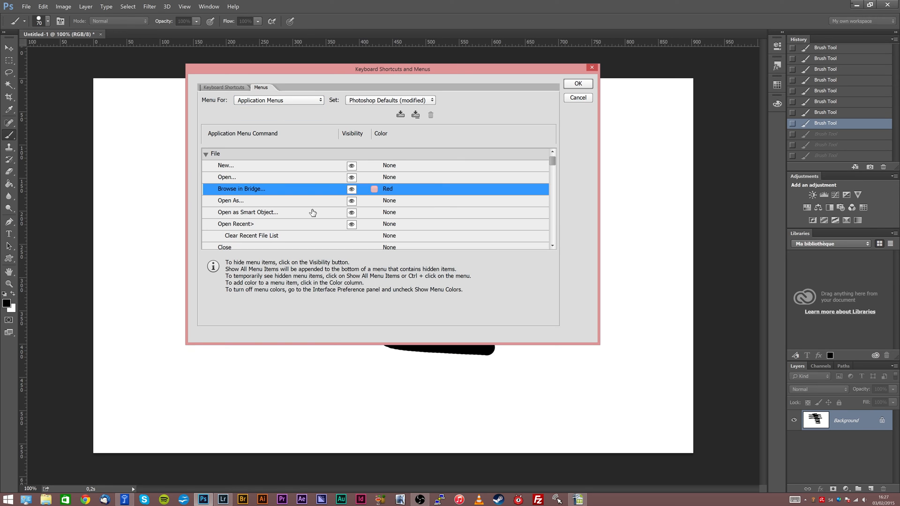
left_click(351, 190)
left_click(579, 84)
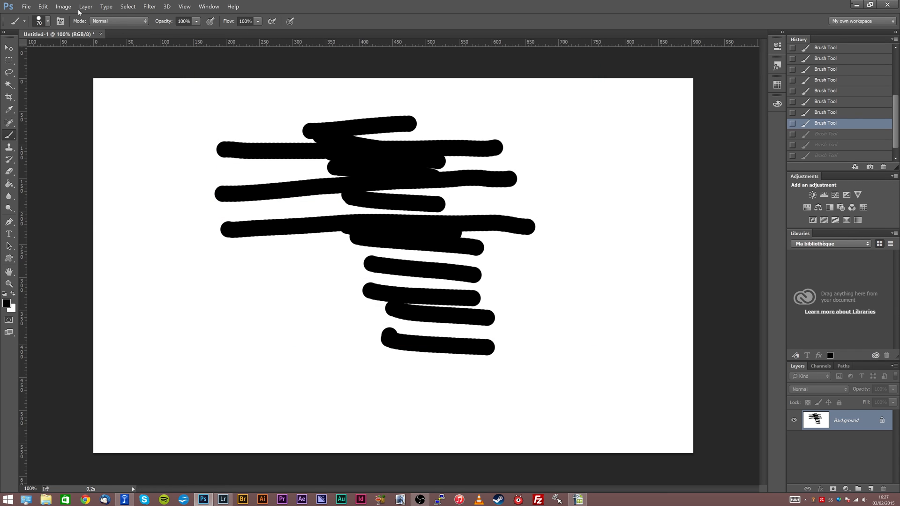
Step: Make the Browse in Bridge command visible again in the File menu, set its color to Orange and apply the menu settings
left_click(26, 7)
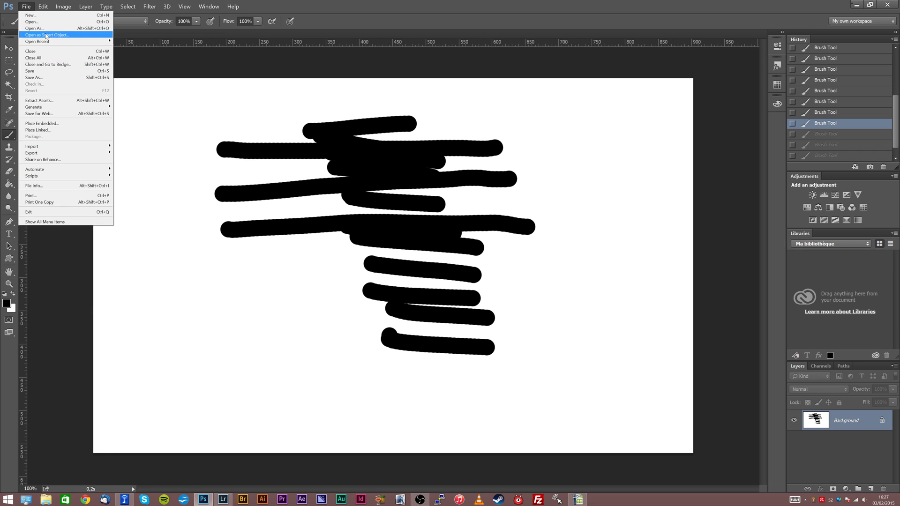
mouse_move(44, 6)
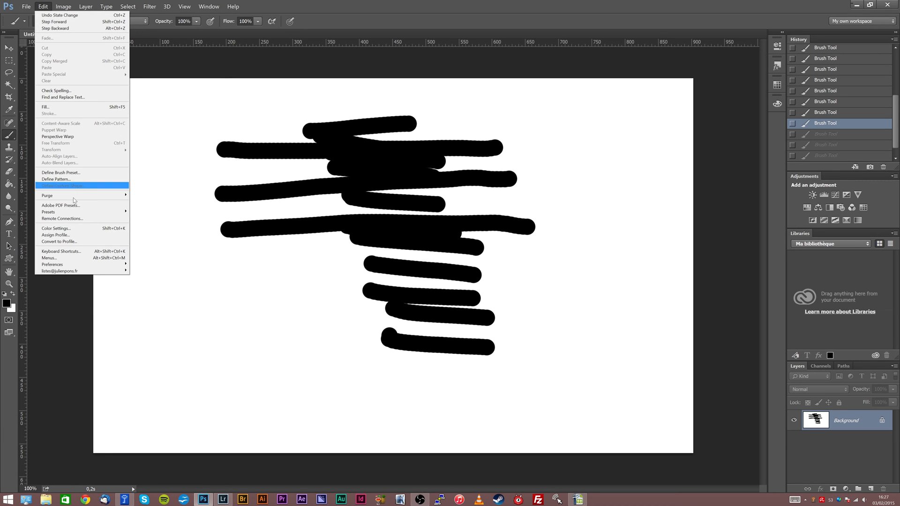
left_click(90, 251)
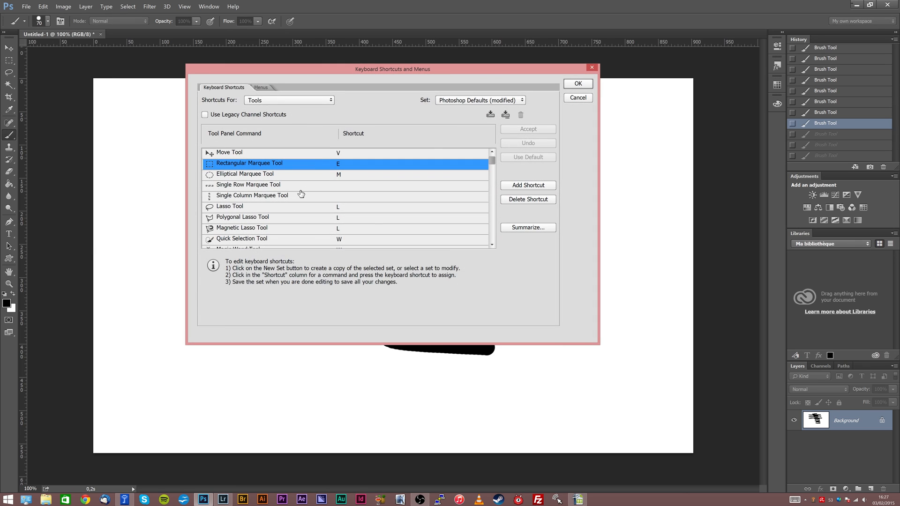
left_click(265, 87)
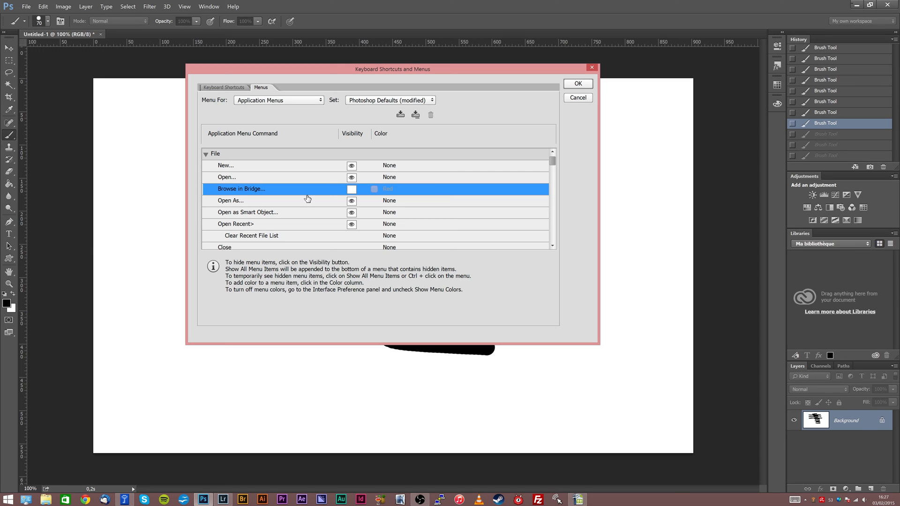
left_click(351, 190)
left_click(388, 190)
left_click(394, 227)
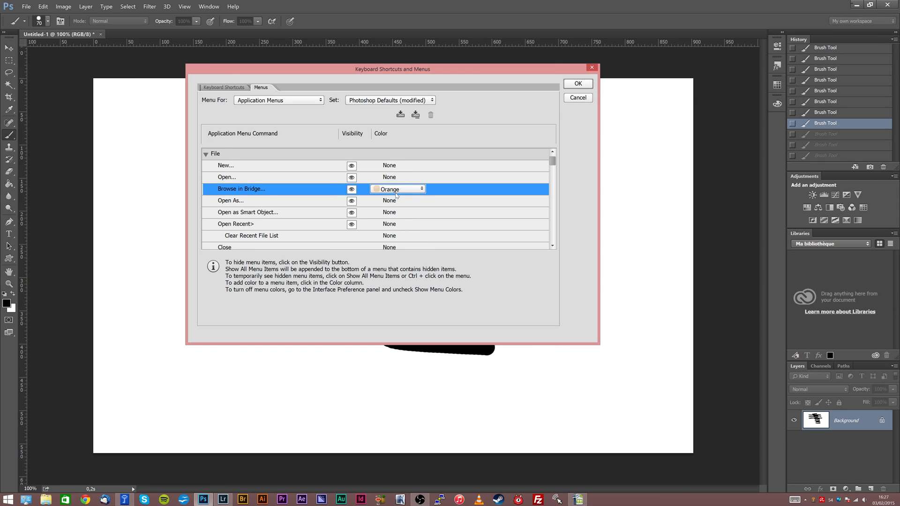
left_click(578, 84)
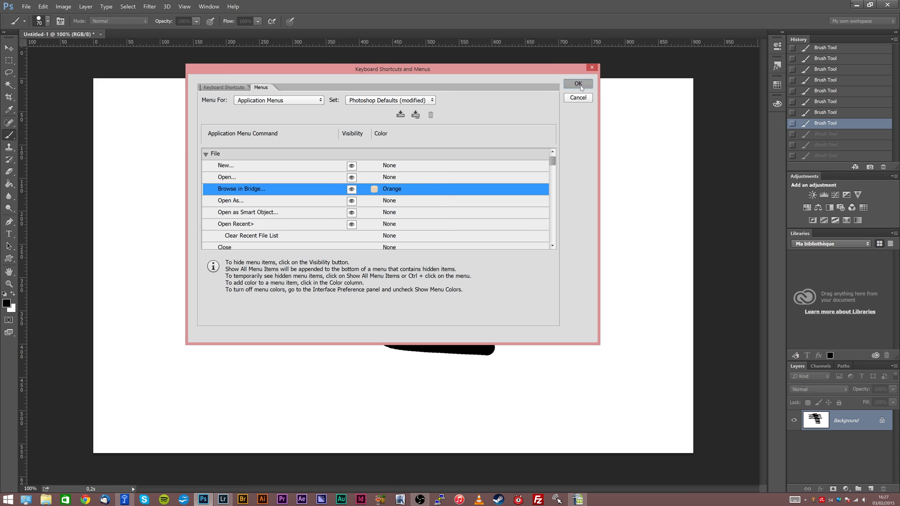
Step: Set the New Layer command of the Layers panel menu to Red, apply the settings and view the Layers panel's menu
left_click(26, 7)
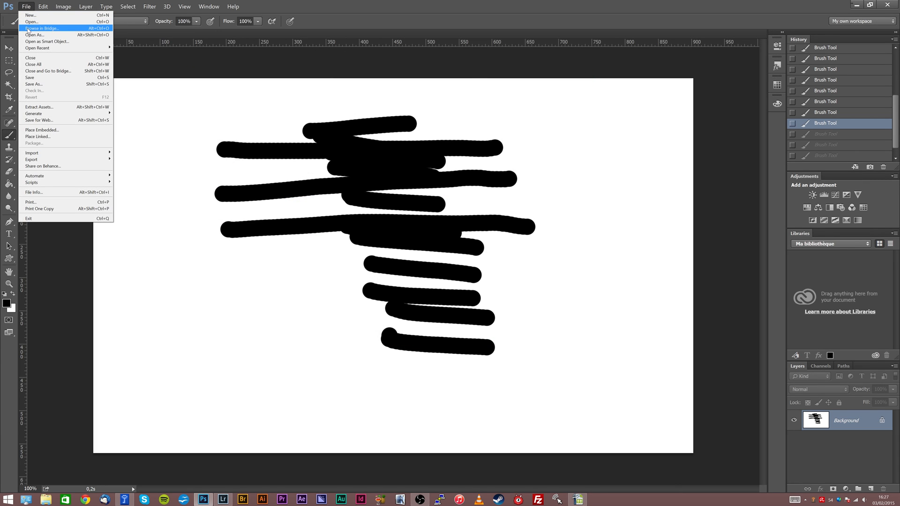
mouse_move(43, 7)
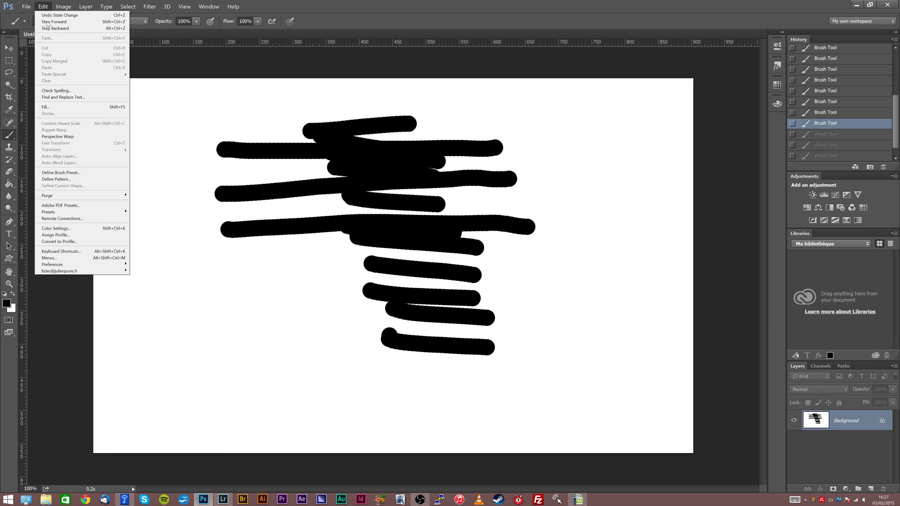
left_click(102, 251)
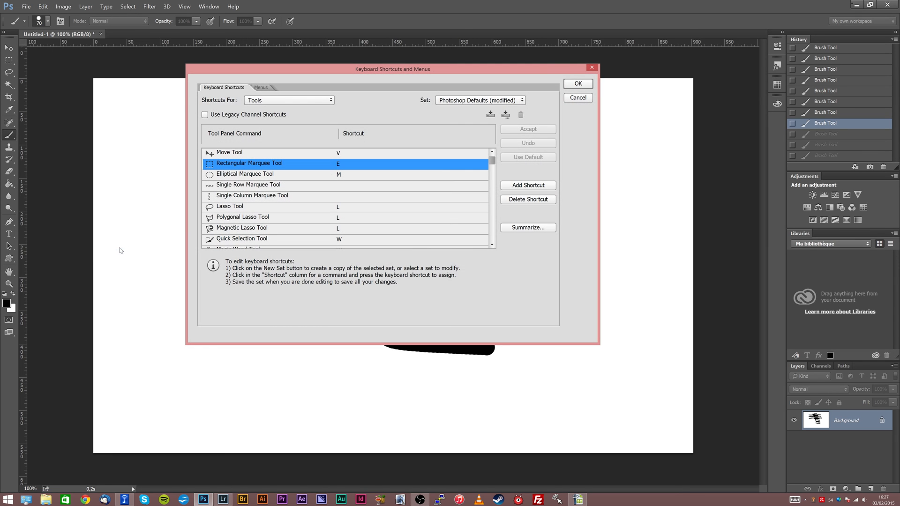
left_click(263, 88)
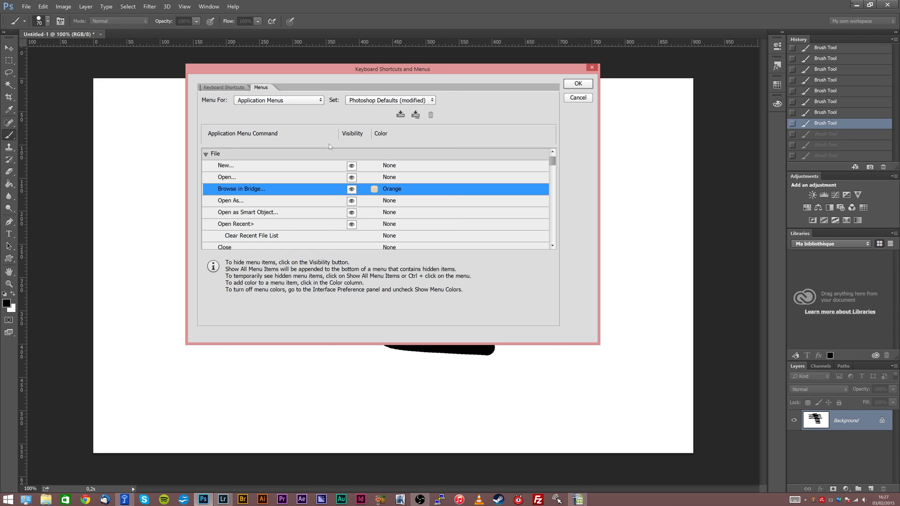
left_click(304, 101)
left_click(309, 118)
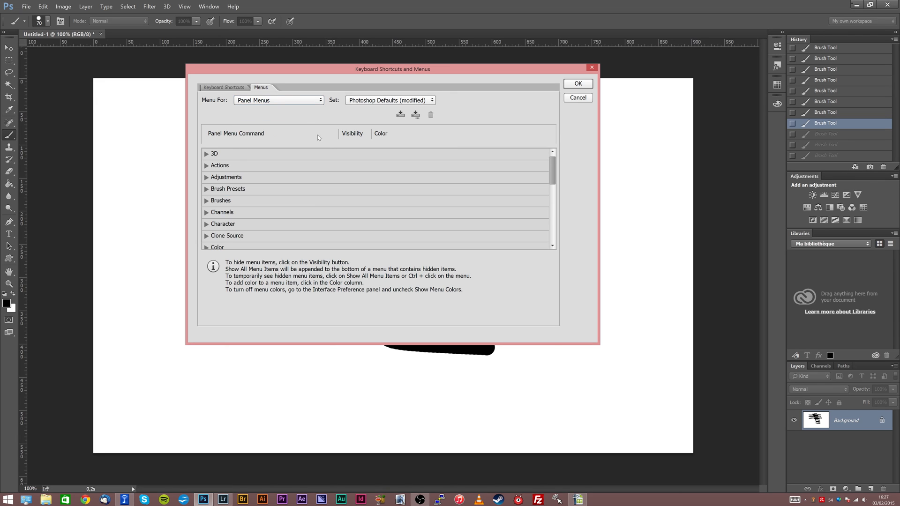
scroll(257, 201, "down", 4)
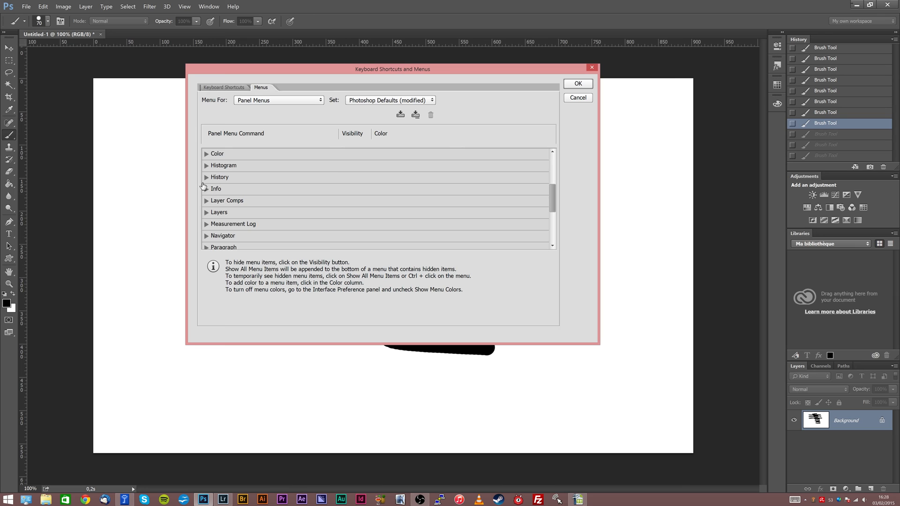
left_click(207, 212)
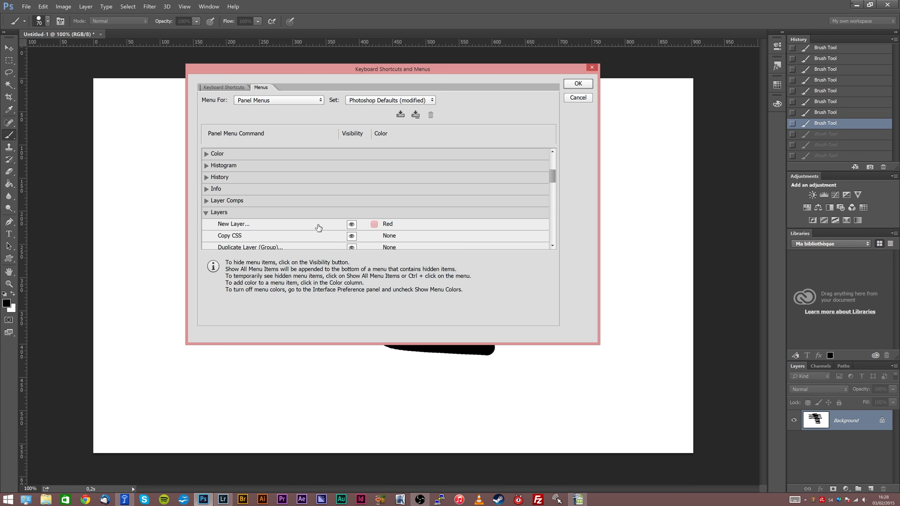
left_click(383, 227)
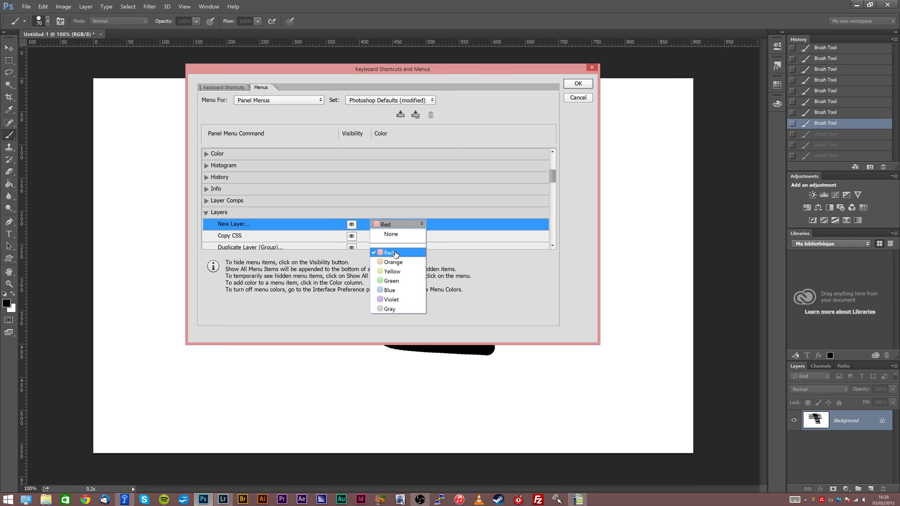
left_click(393, 254)
key("Return")
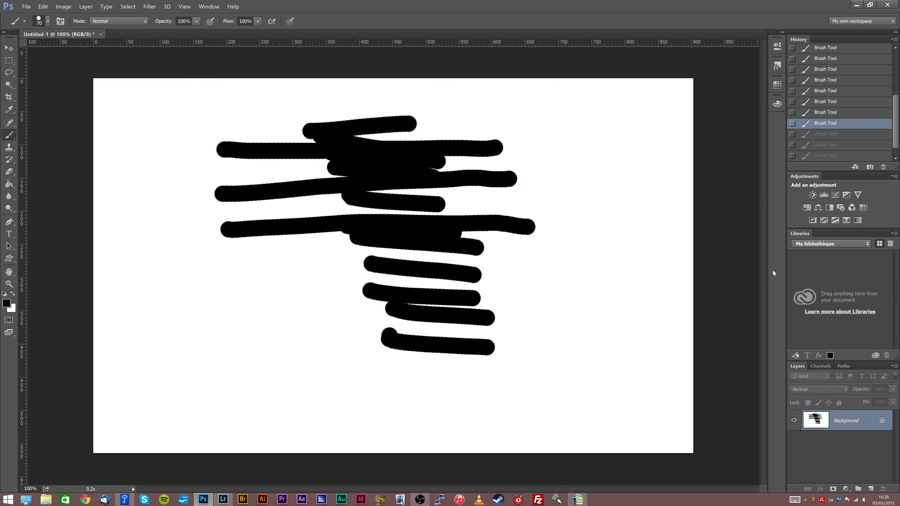
left_click(895, 367)
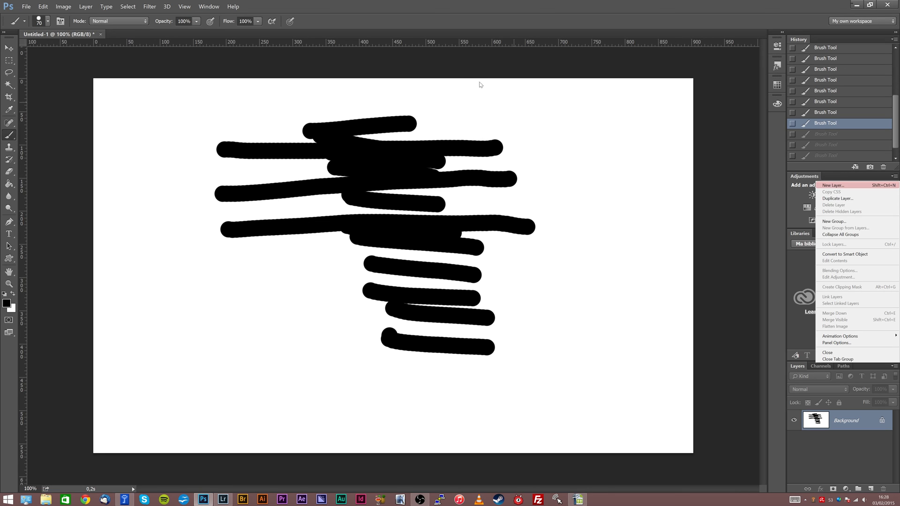
left_click(375, 27)
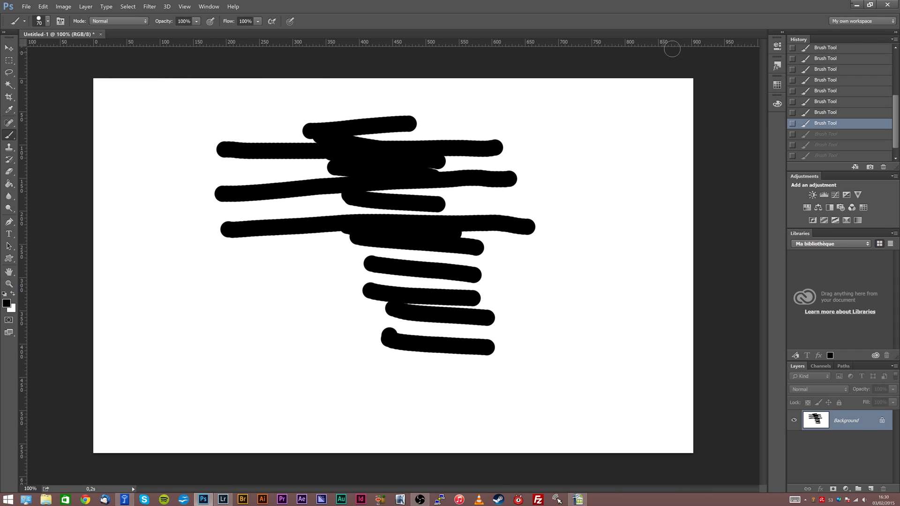
Step: Save a new workspace named My own workspace with keyboard shortcuts and menus captured, replacing the existing one
left_click(838, 22)
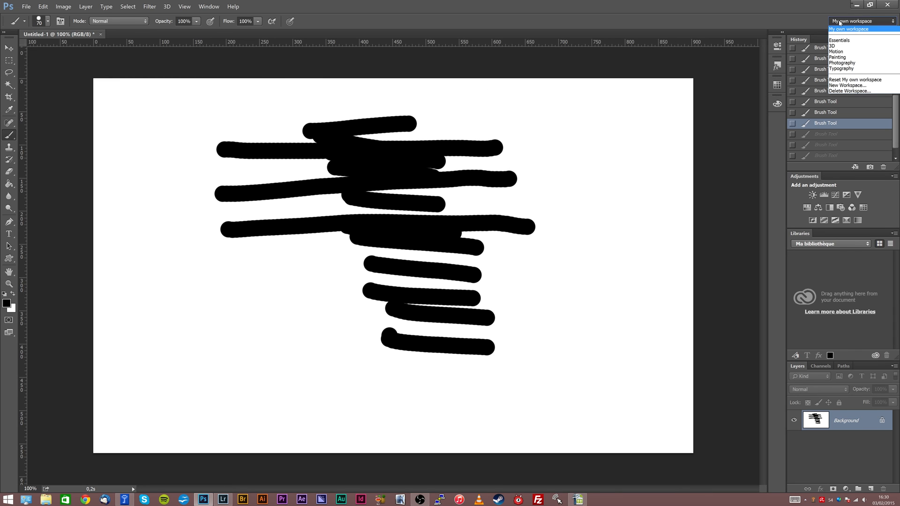
left_click(849, 83)
left_click(320, 220)
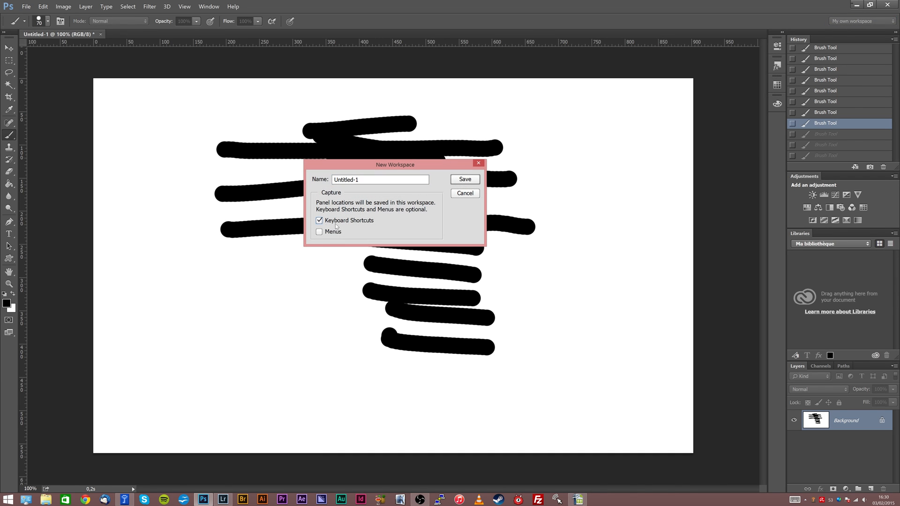
left_click(319, 232)
key("Tab")
type("My own workspace")
left_click(454, 179)
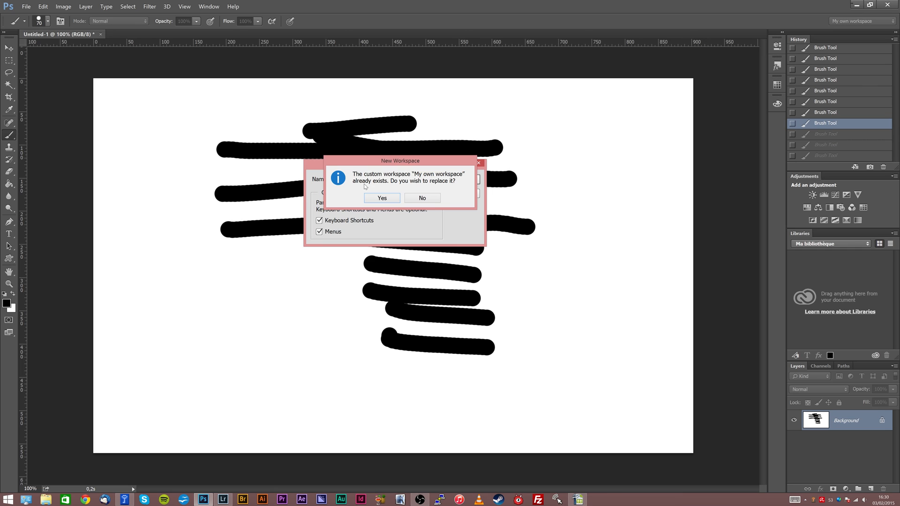
left_click(392, 198)
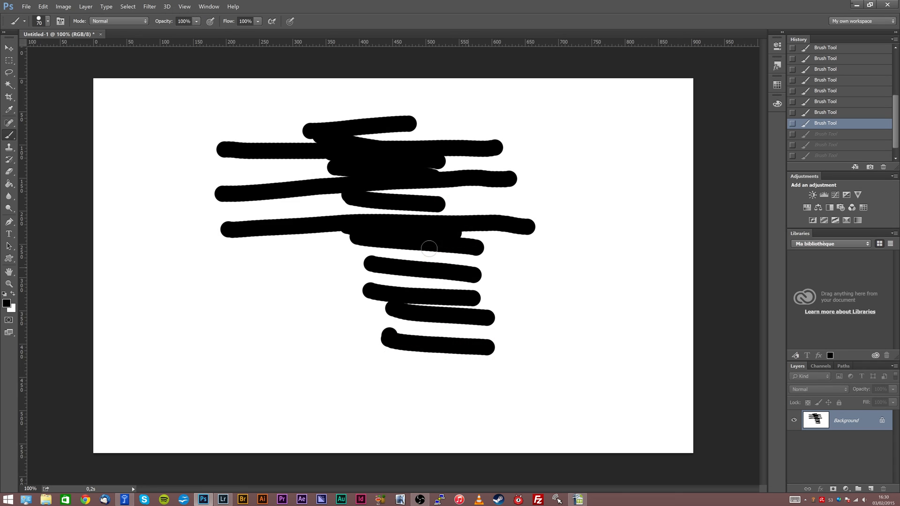
Step: Close the Untitled-1 document without saving its changes and quit Photoshop from the desktop
left_click(100, 33)
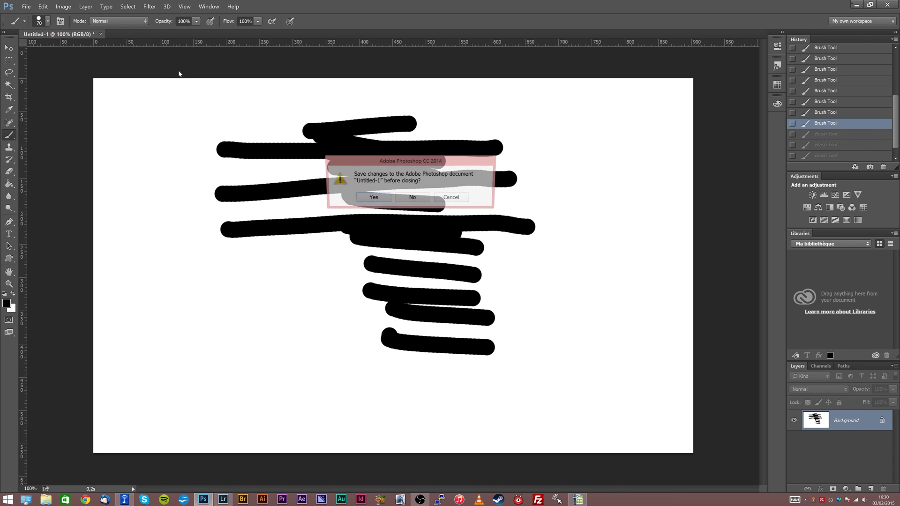
left_click(407, 197)
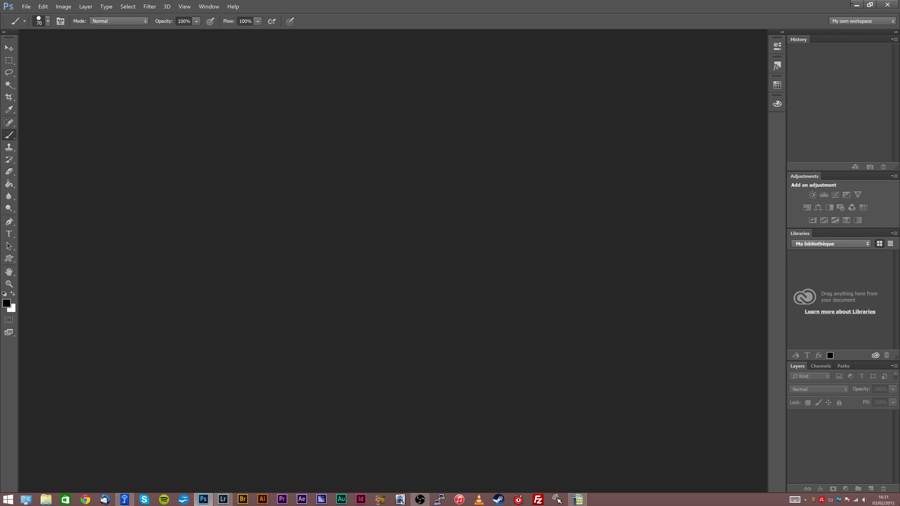
left_click(899, 503)
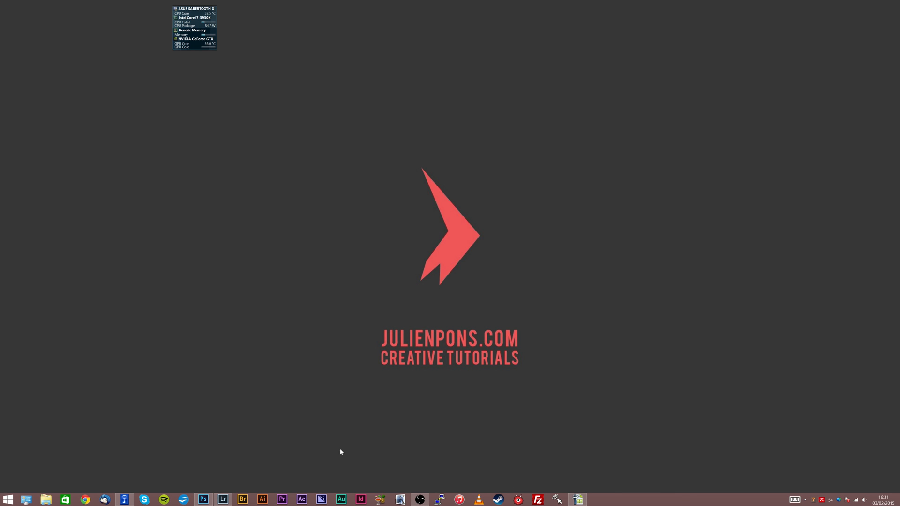
right_click(205, 499)
left_click(206, 483)
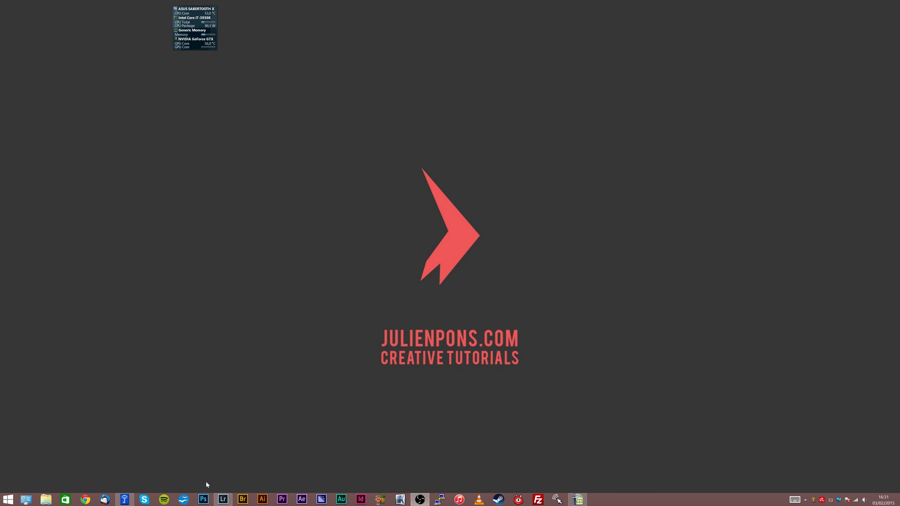